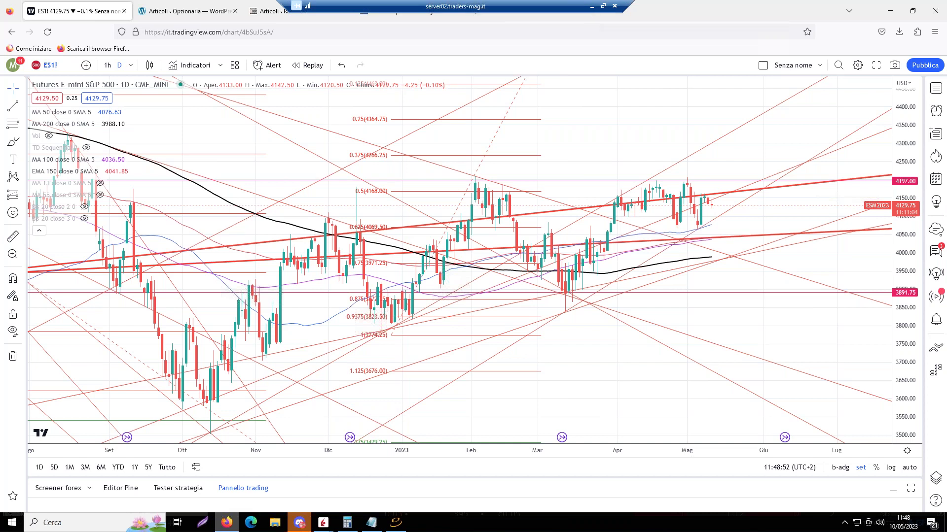
# Switch to the server01 remote desktop and examine the bank commercial real estate exposure table
pyautogui.click(590, 6)
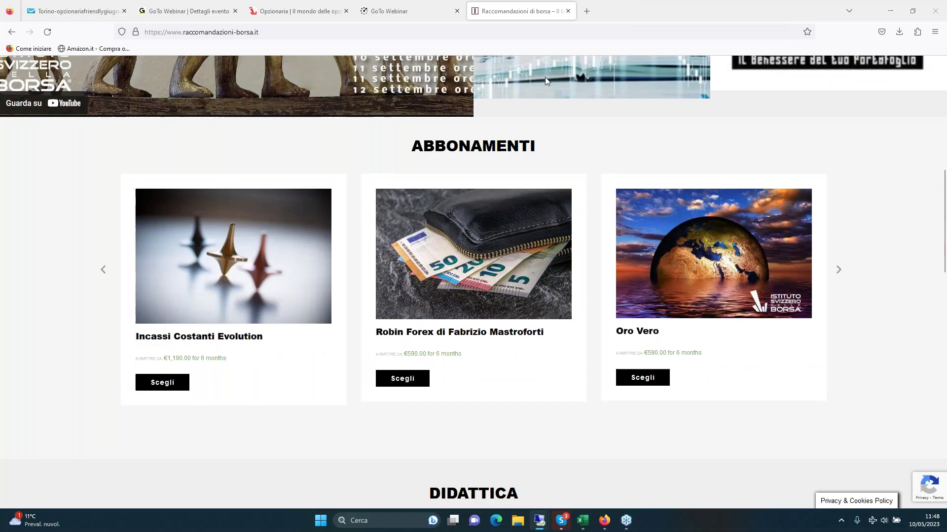
pyautogui.moveTo(542, 524)
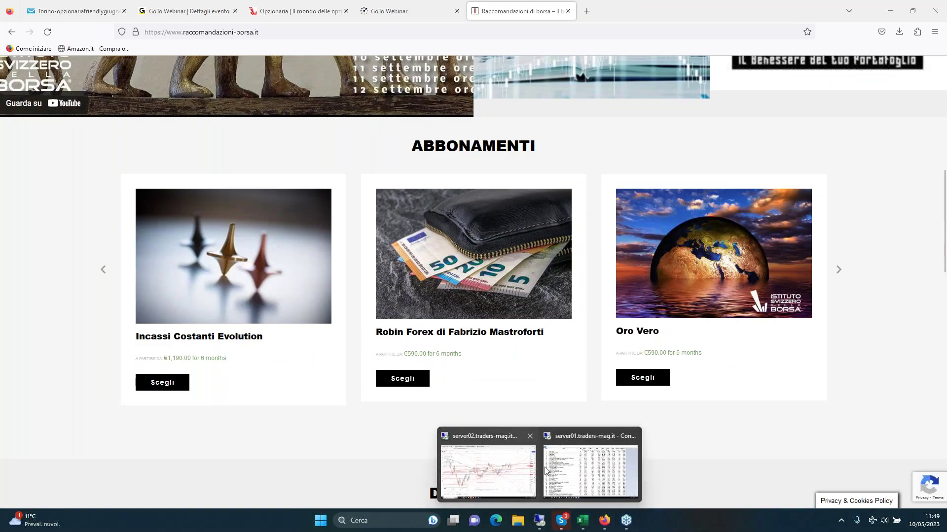
pyautogui.click(586, 437)
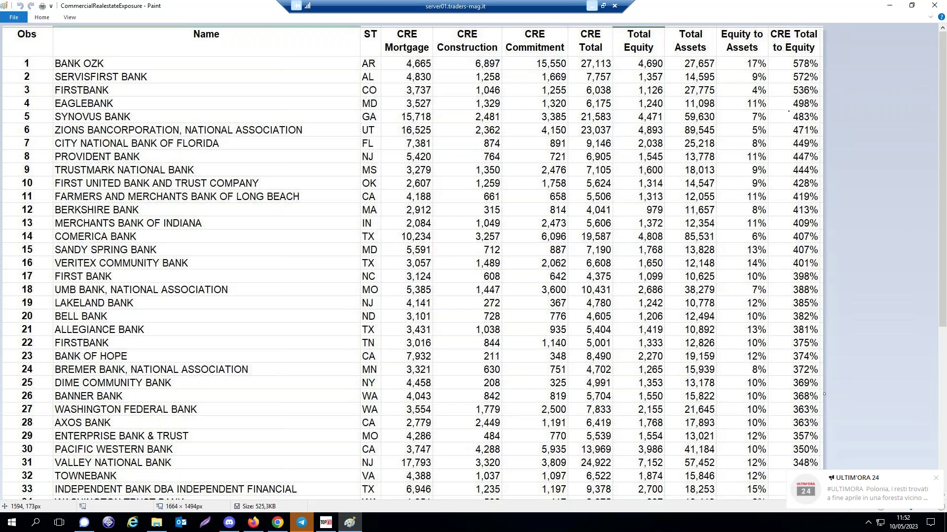
# Return to the server02 remote desktop and examine the daily E-mini S&P 500 futures chart
pyautogui.click(591, 6)
pyautogui.moveTo(539, 521)
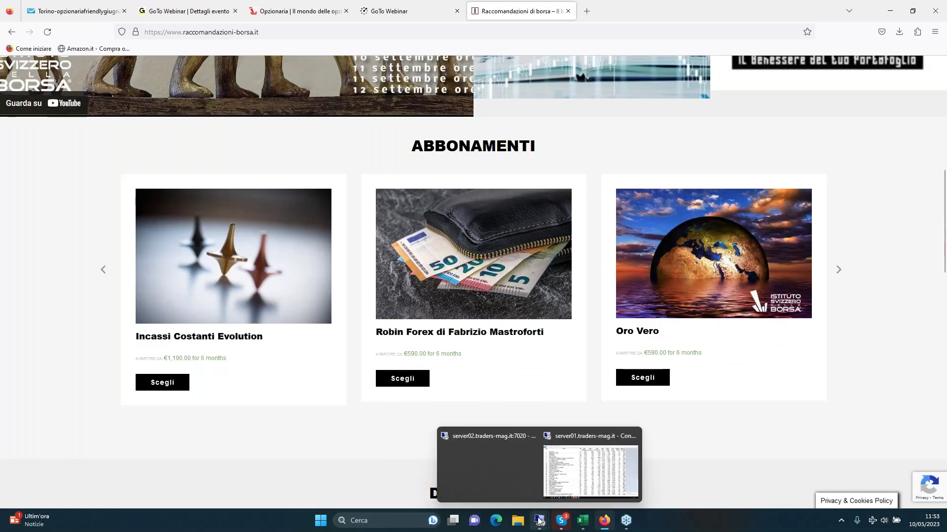
pyautogui.click(540, 443)
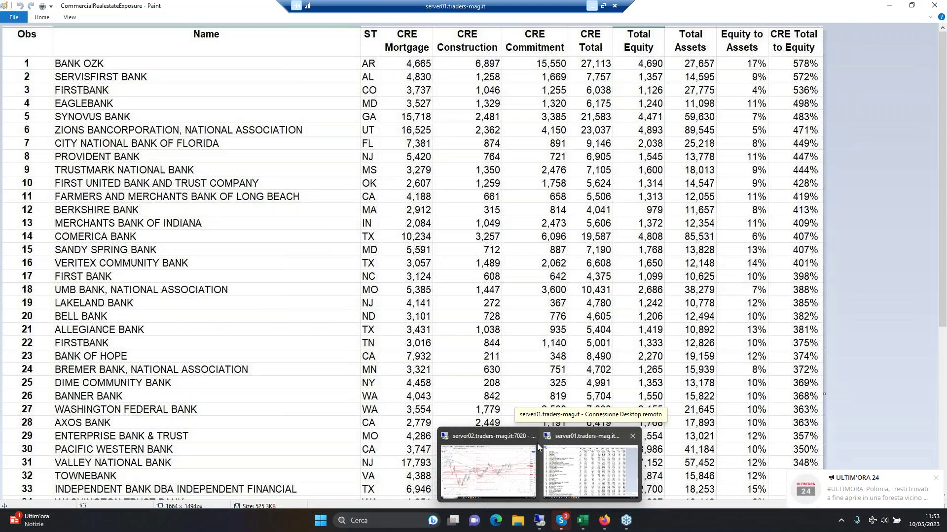
pyautogui.click(535, 444)
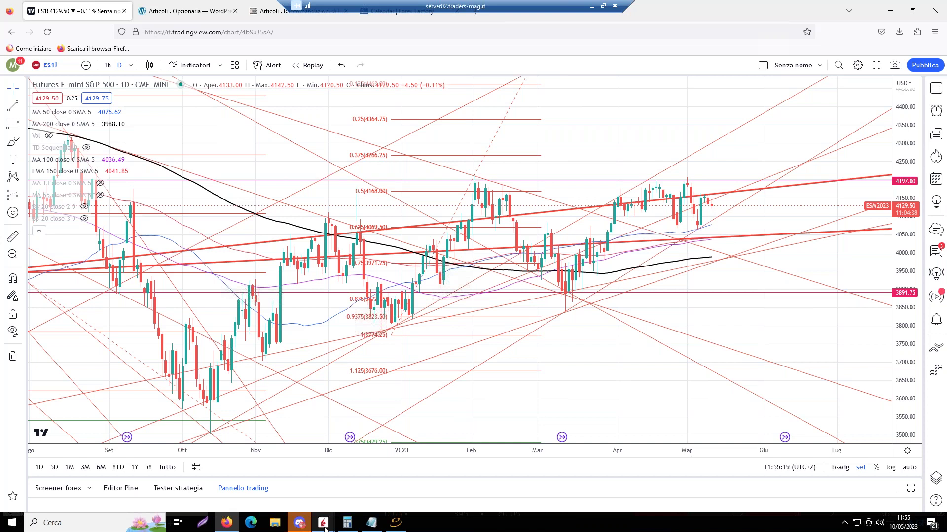
# Switch to the Interactive Brokers trading workstation and open the Strategy Builder in another option chain window
pyautogui.moveTo(325, 529)
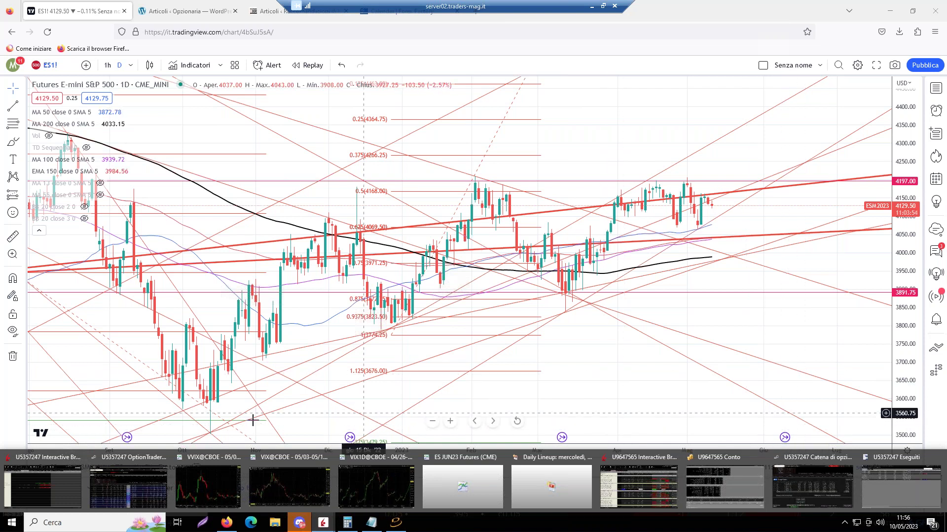
pyautogui.moveTo(57, 460)
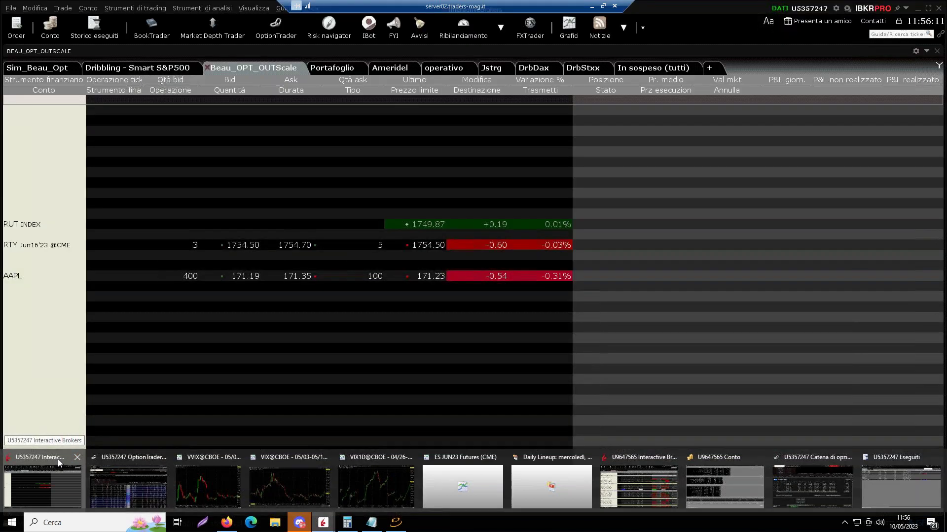
pyautogui.click(57, 458)
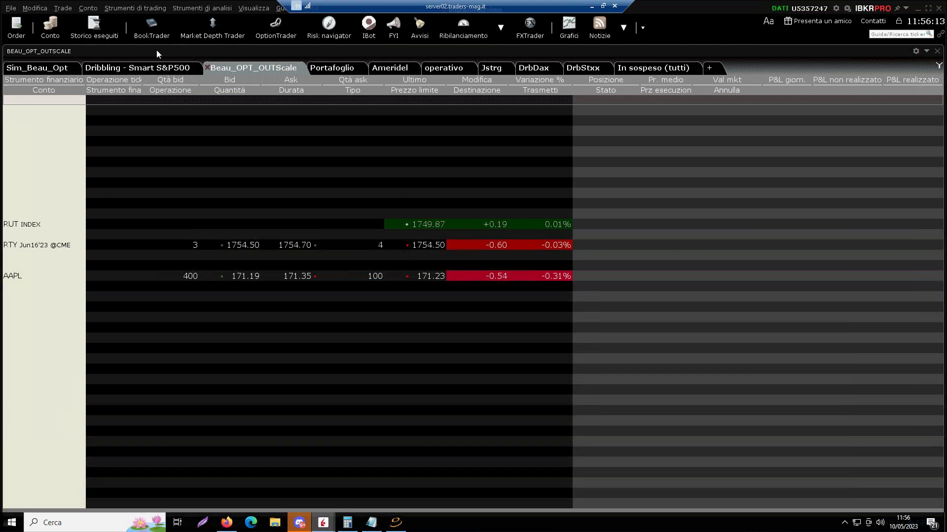
pyautogui.click(138, 11)
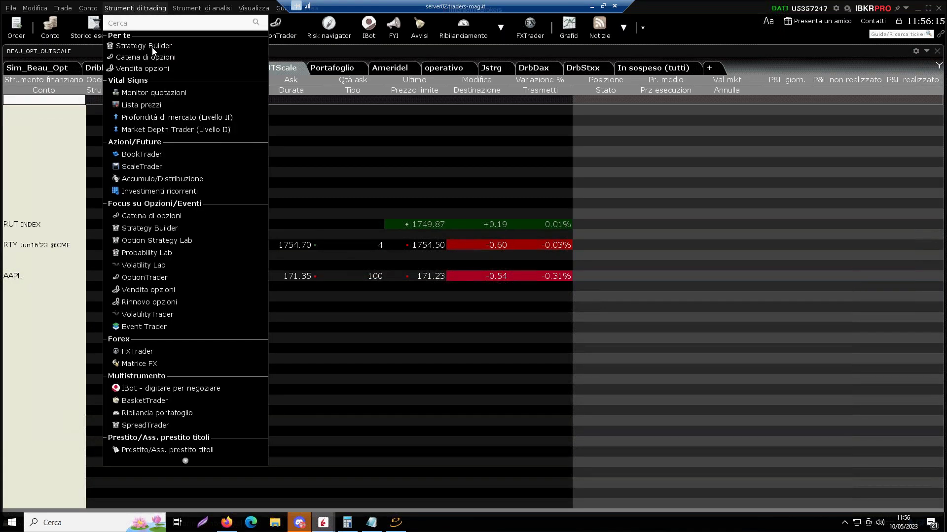
pyautogui.click(153, 49)
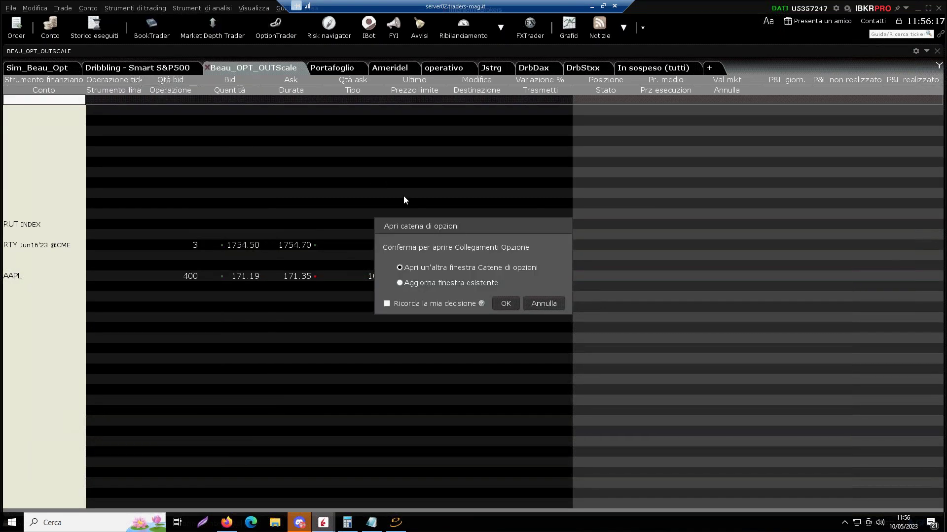
pyautogui.click(507, 304)
pyautogui.moveTo(478, 185); pyautogui.dragTo(549, 92)
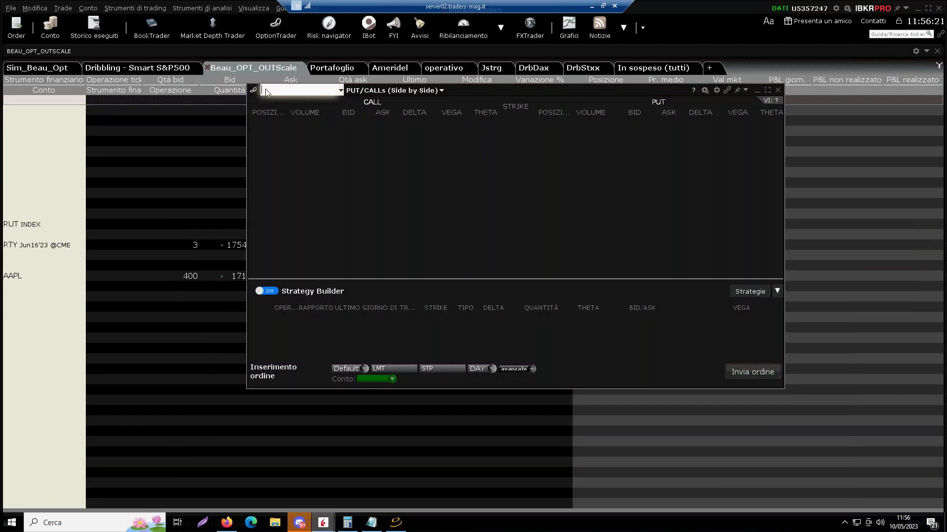
# Load the option chain for the E-mini S&P 500 (ES) future expiring giu16'23
pyautogui.write('ES')
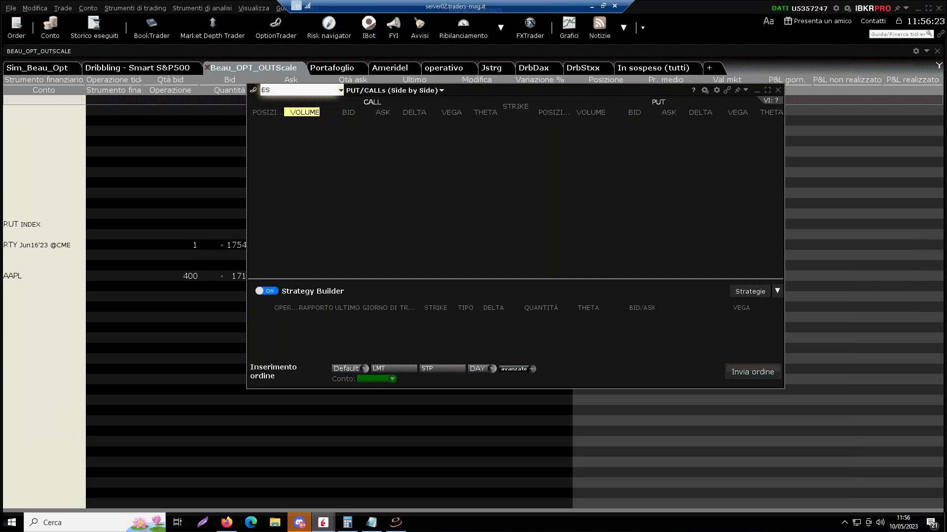
pyautogui.press('Return')
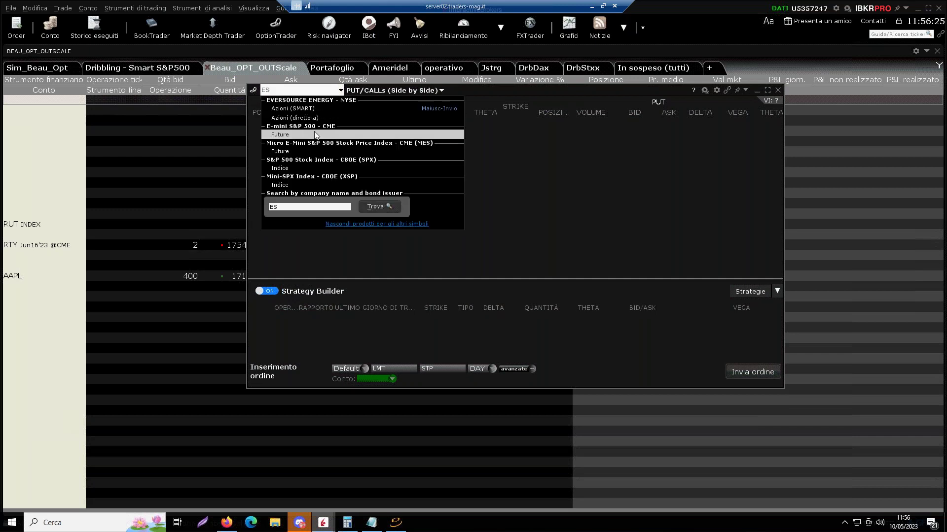
pyautogui.click(316, 135)
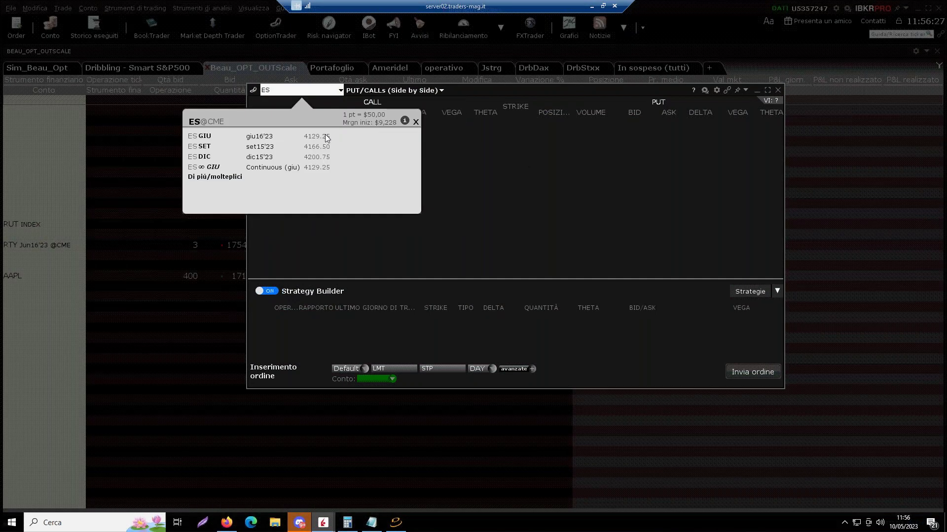
pyautogui.click(281, 137)
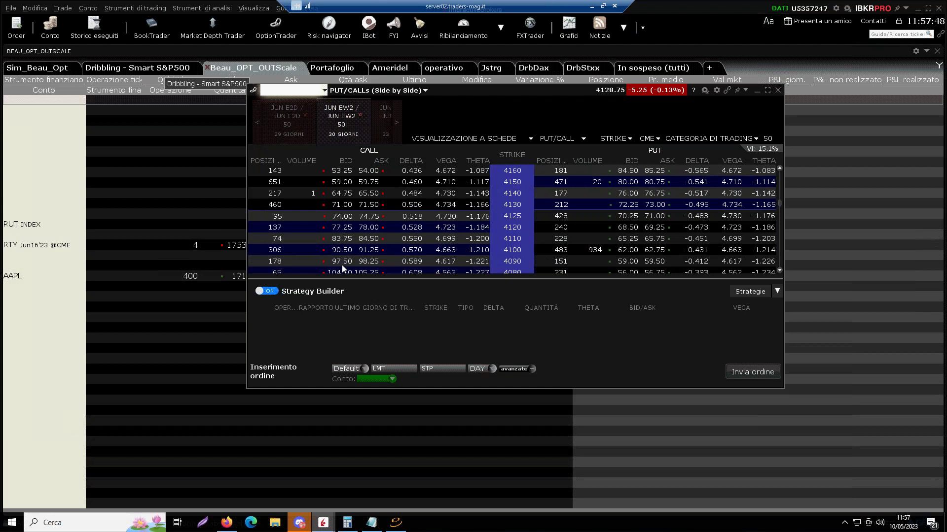
# Examine the 15-minute VIX1D chart and put its window away again
pyautogui.moveTo(301, 525)
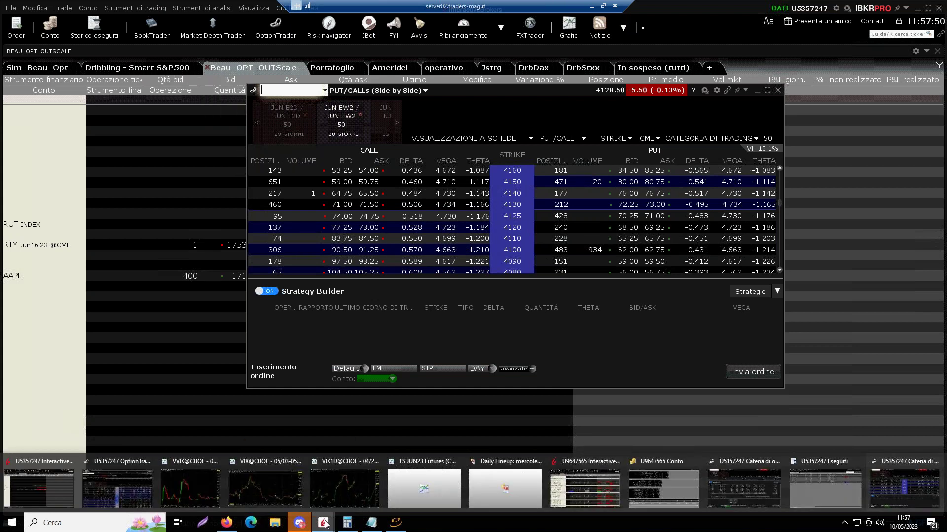
pyautogui.click(342, 486)
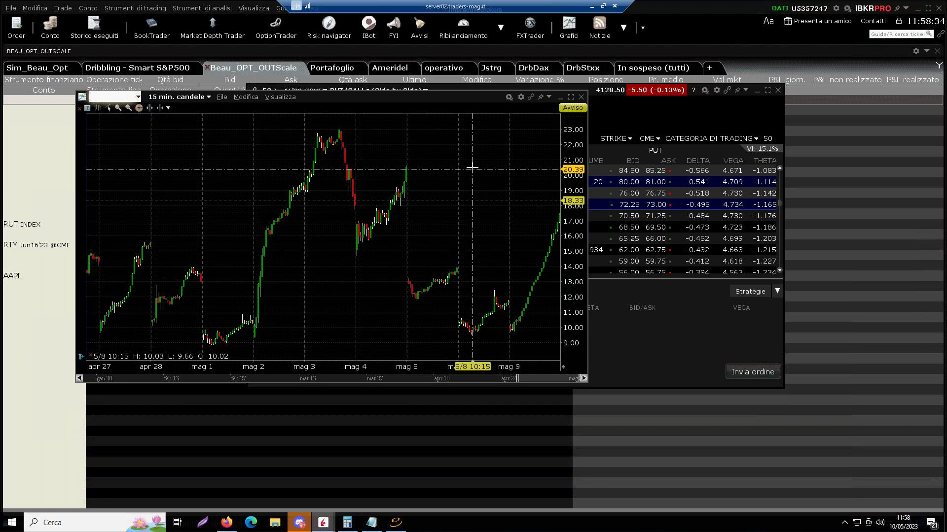
pyautogui.click(561, 96)
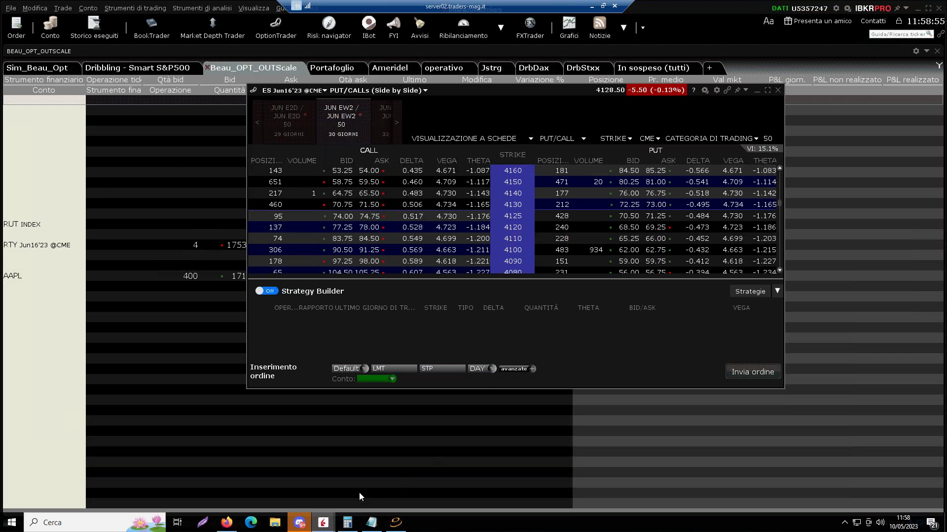
# Examine the ES option chain in the OptionTrader window and return to the Strategy Builder
pyautogui.moveTo(325, 522)
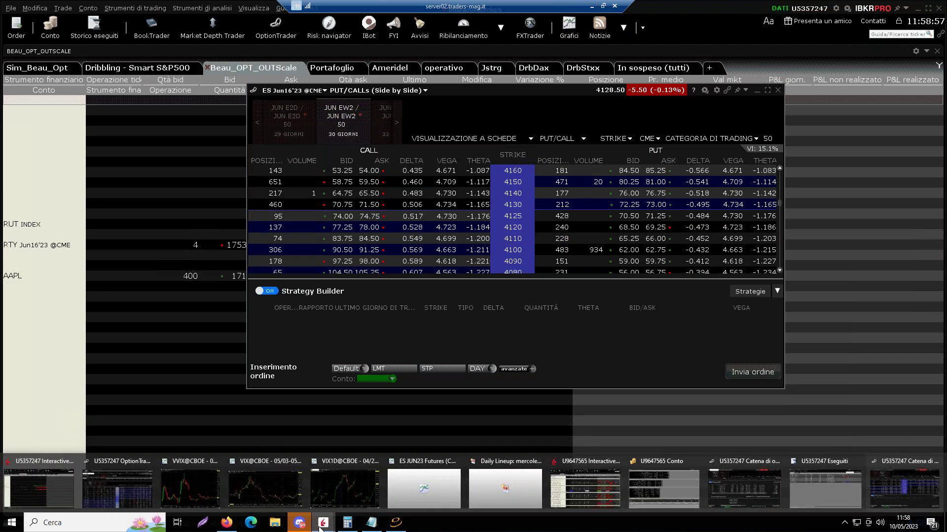
pyautogui.click(128, 466)
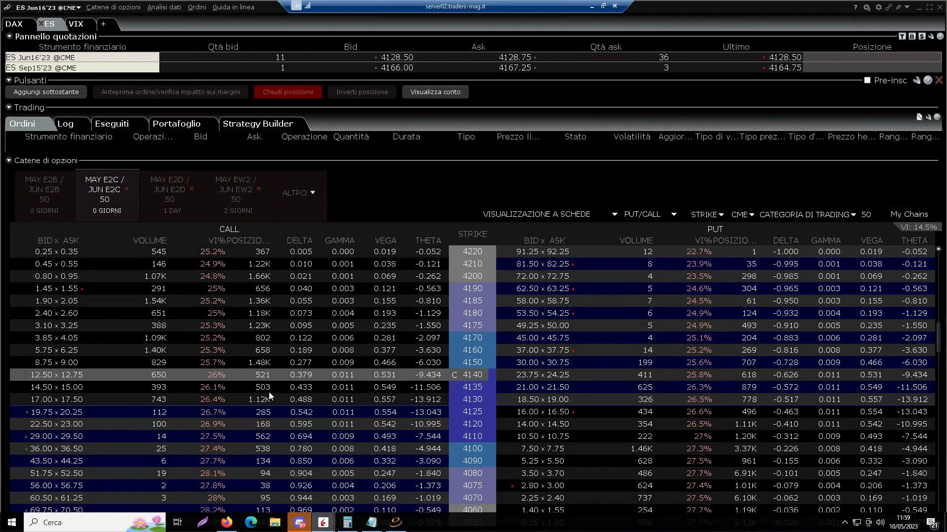
pyautogui.click(917, 8)
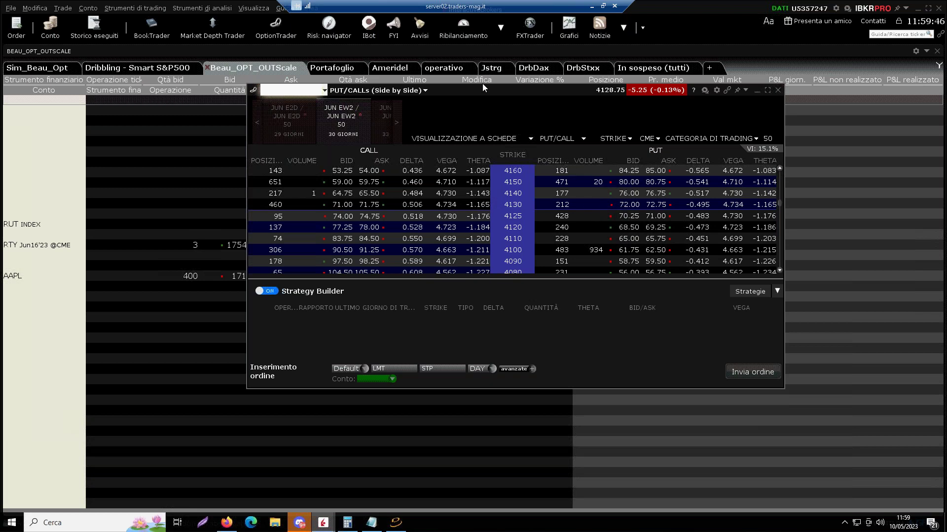
pyautogui.write('ES')
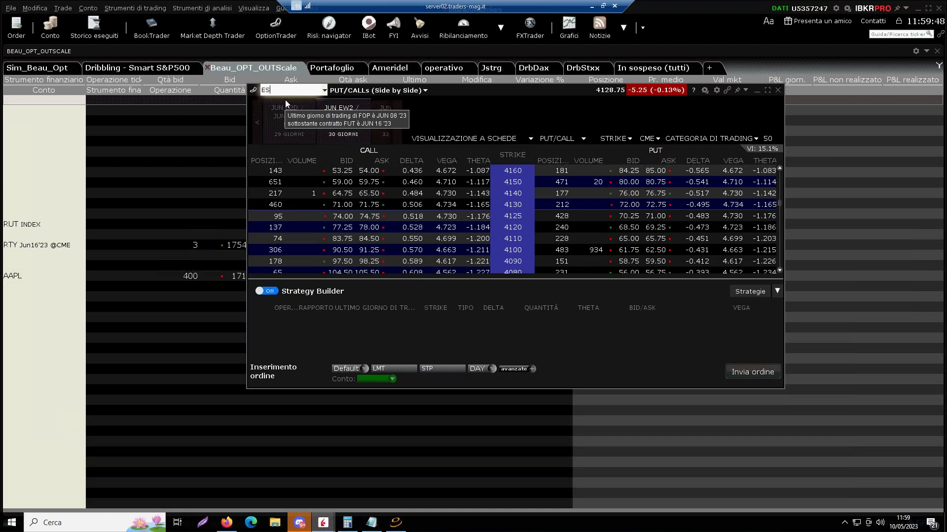
pyautogui.press('Return')
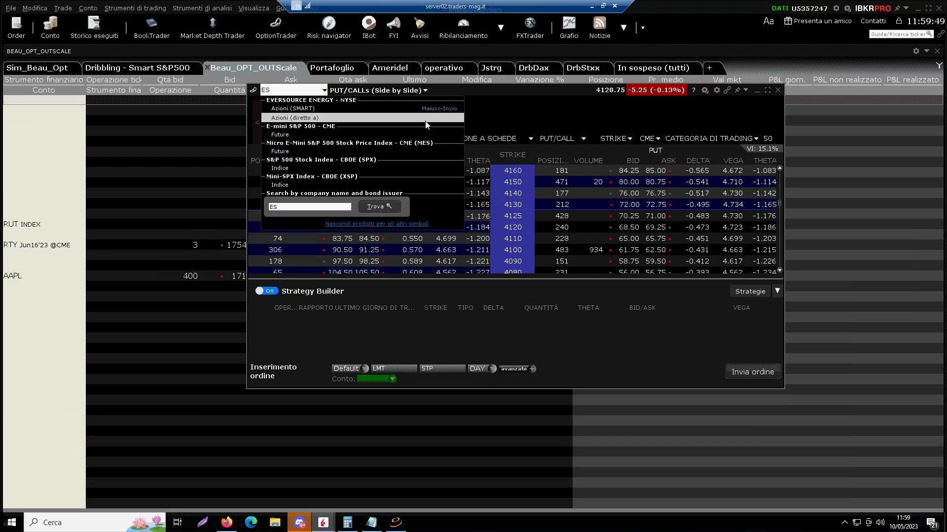
pyautogui.click(300, 135)
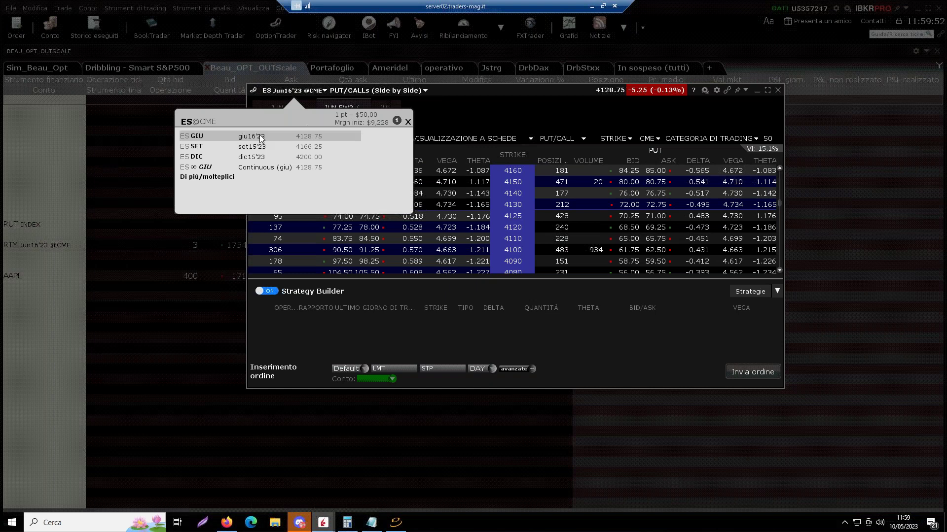
pyautogui.press('Escape')
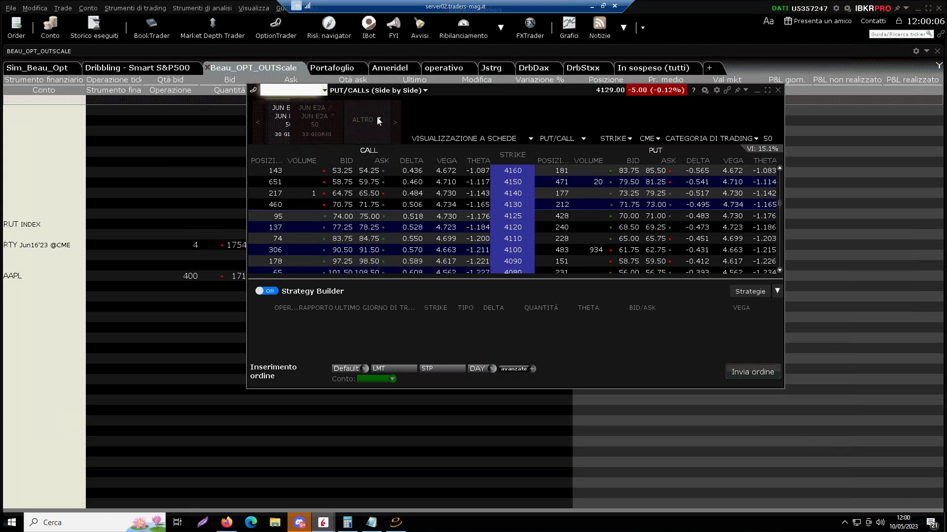
# Show the option chain for the JUL EW1 (JUL 07 '23) / SEP EW1 expiration
pyautogui.click(378, 120)
pyautogui.scroll(-5, 409, 239)
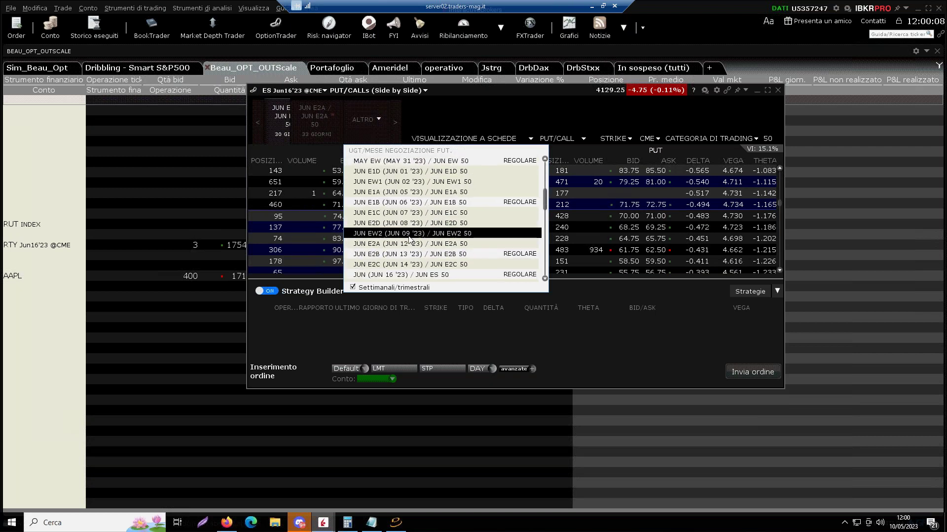
pyautogui.scroll(-4, 412, 244)
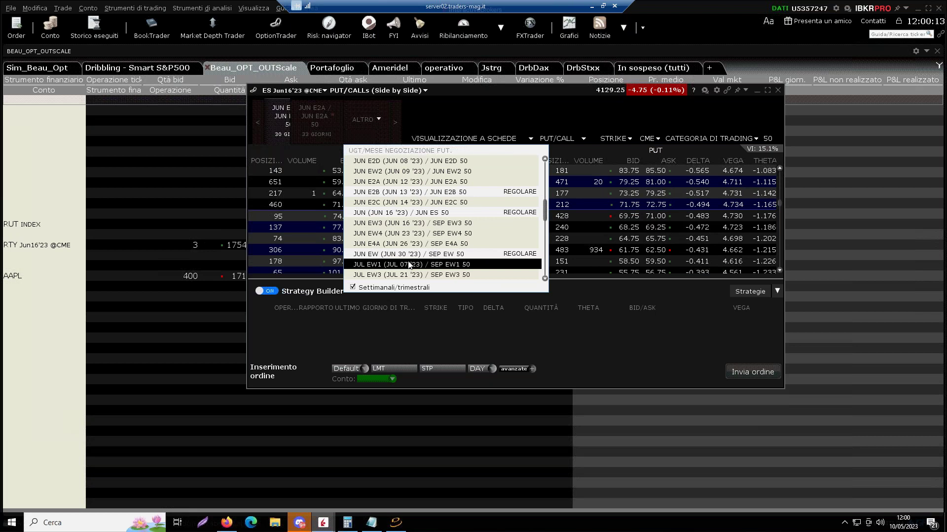
pyautogui.click(409, 265)
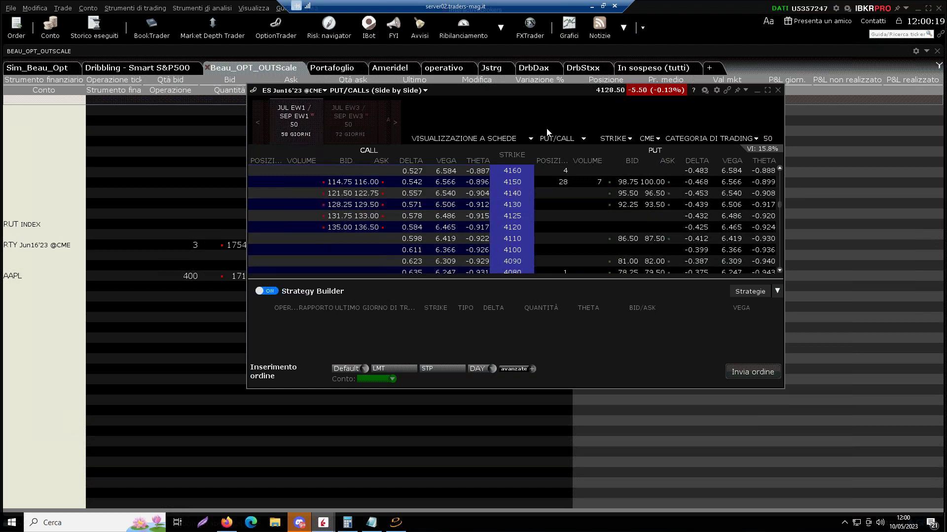
# Add a sell leg for the JUL 07 '23 put at strike 2950 to the Strategy Builder
pyautogui.scroll(-5, 516, 207)
pyautogui.scroll(-15, 516, 207)
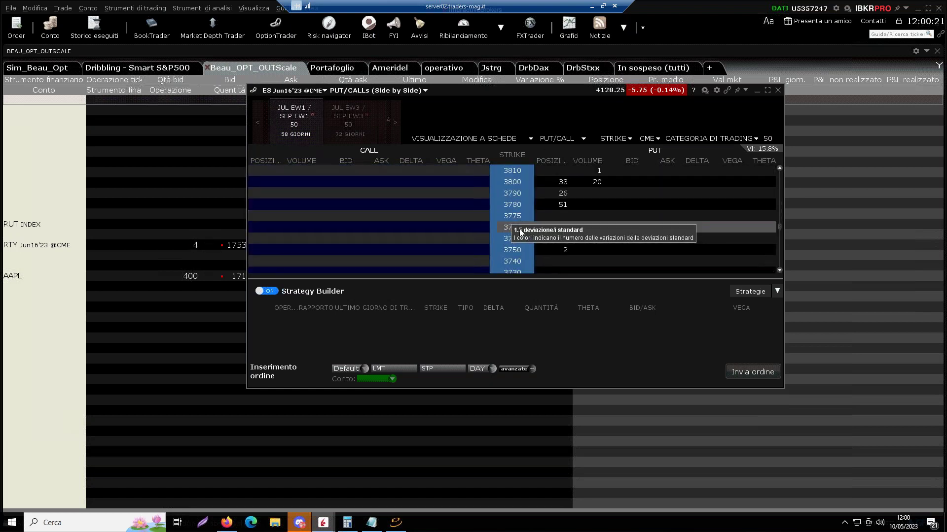
pyautogui.scroll(-8, 514, 239)
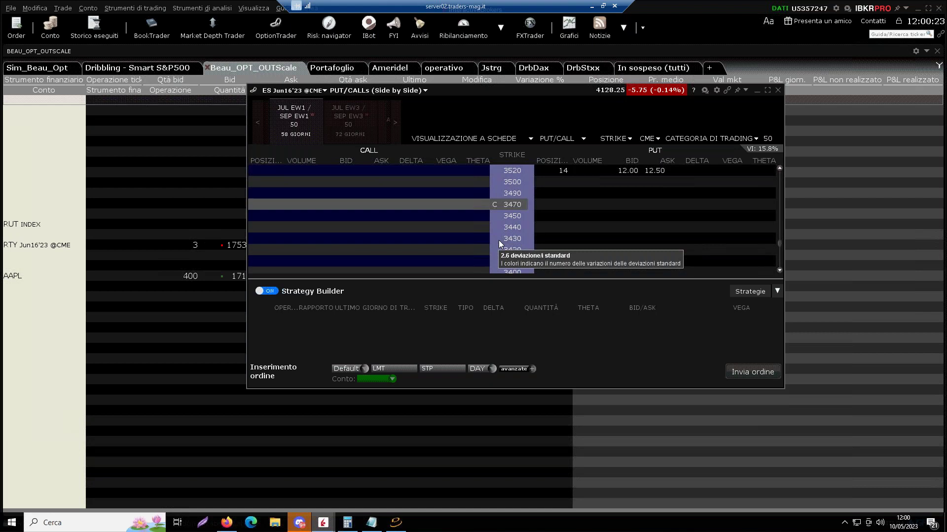
pyautogui.scroll(-8, 518, 242)
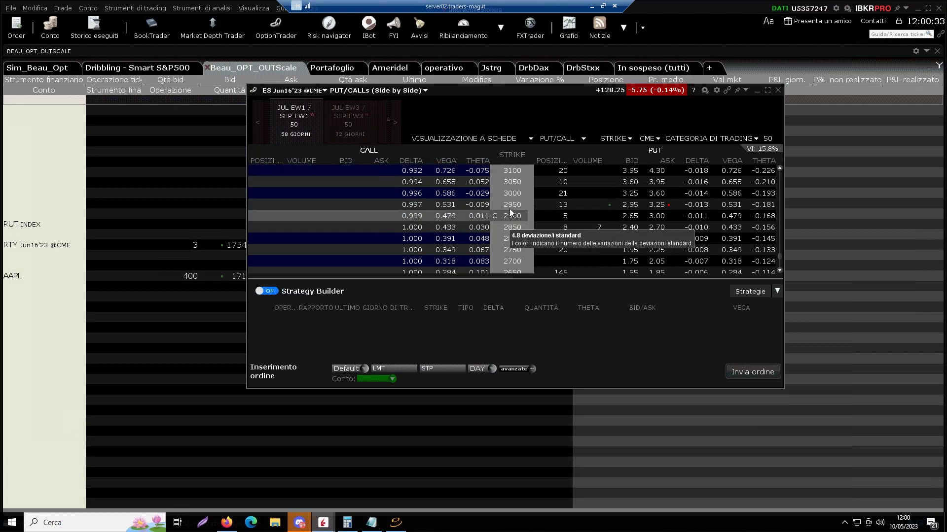
pyautogui.click(625, 205)
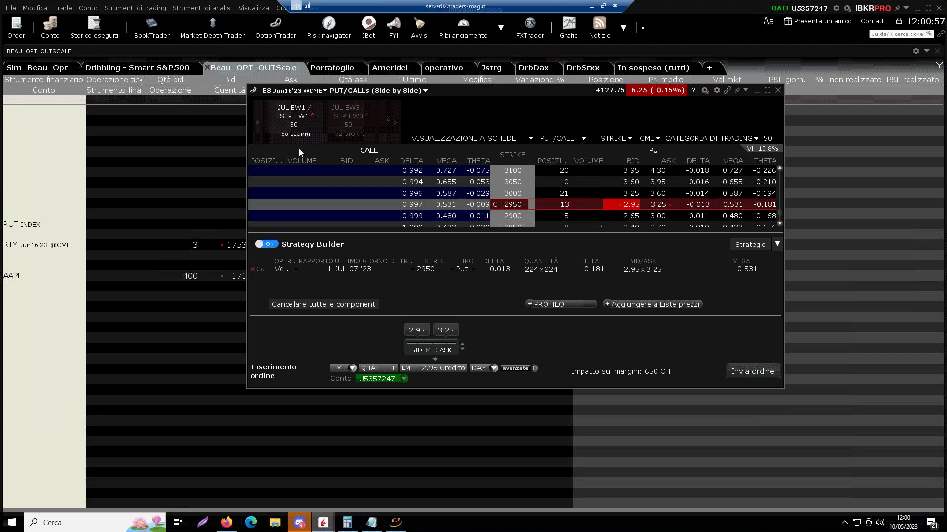
# Add a buy leg for the JUN 02 '23 put at strike 2950 from the JUN EW1 expiration to the Strategy Builder
pyautogui.click(380, 120)
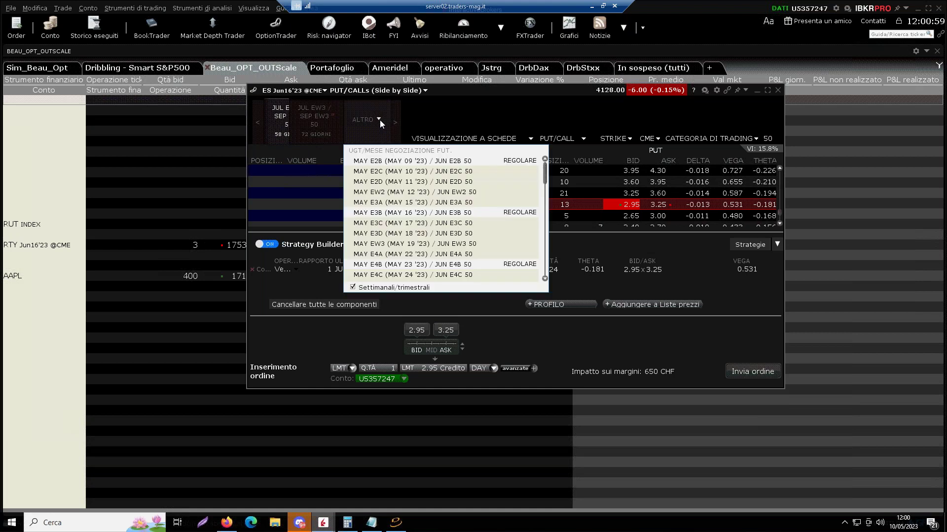
pyautogui.scroll(-1, 408, 197)
pyautogui.scroll(-3, 409, 200)
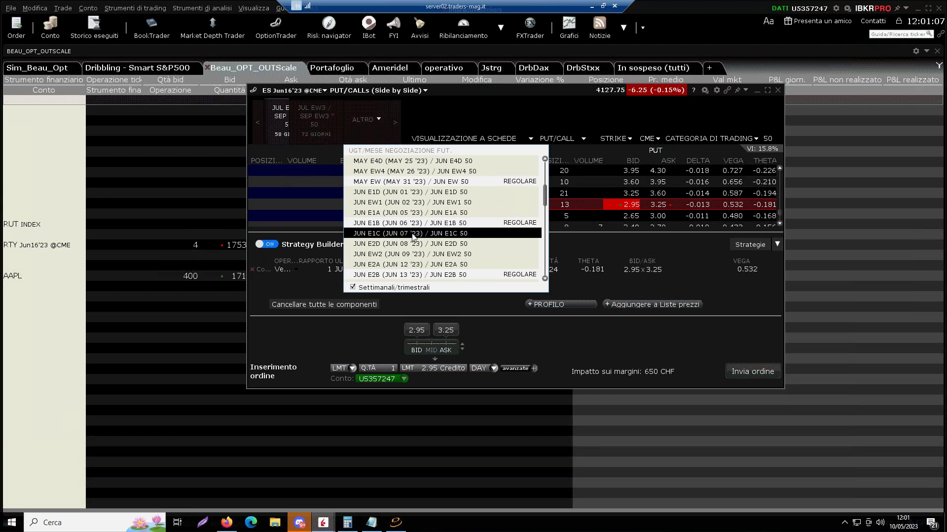
pyautogui.click(412, 202)
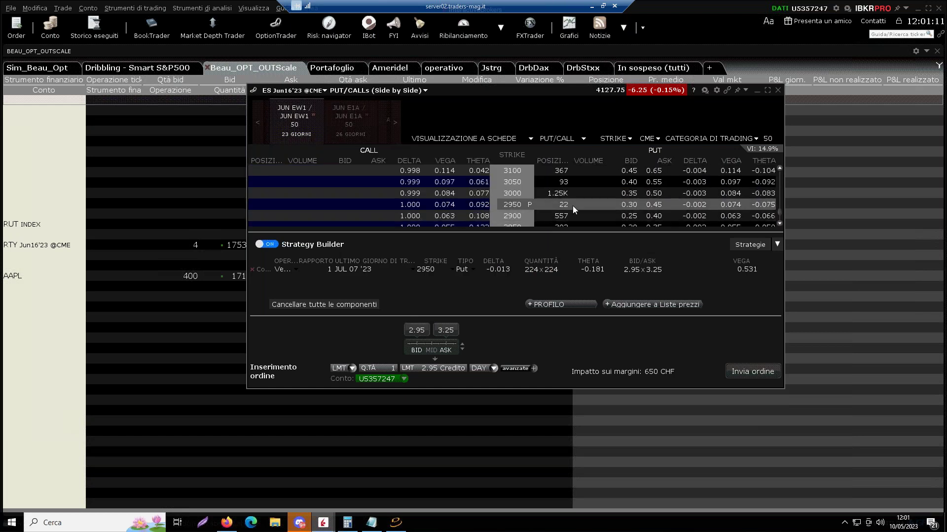
pyautogui.click(658, 206)
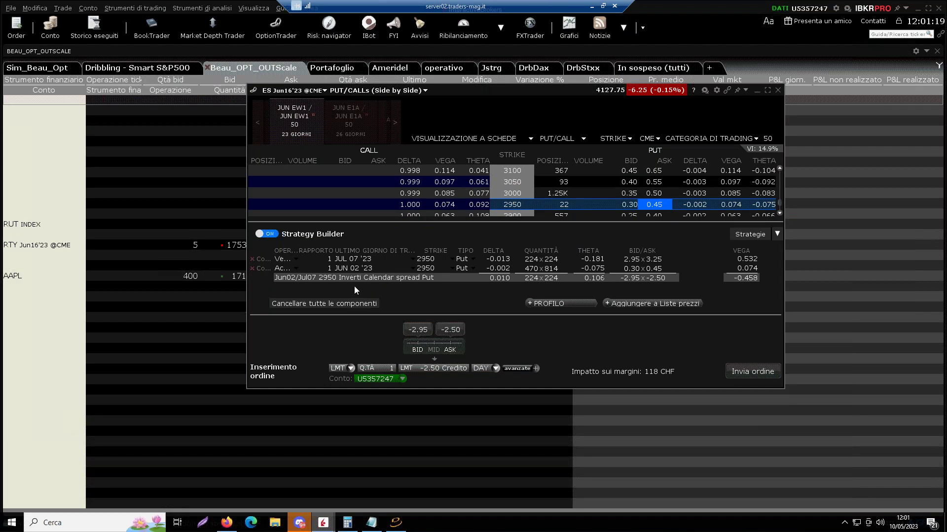
# Set the ratio of both 2950 put legs, JUL 07 '23 and JUN 02 '23, to 6
pyautogui.click(332, 260)
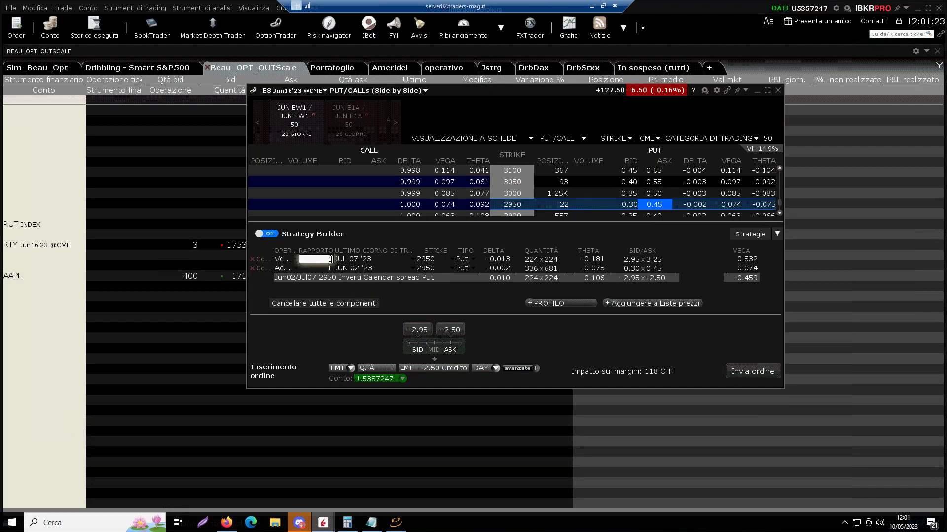
pyautogui.write('6')
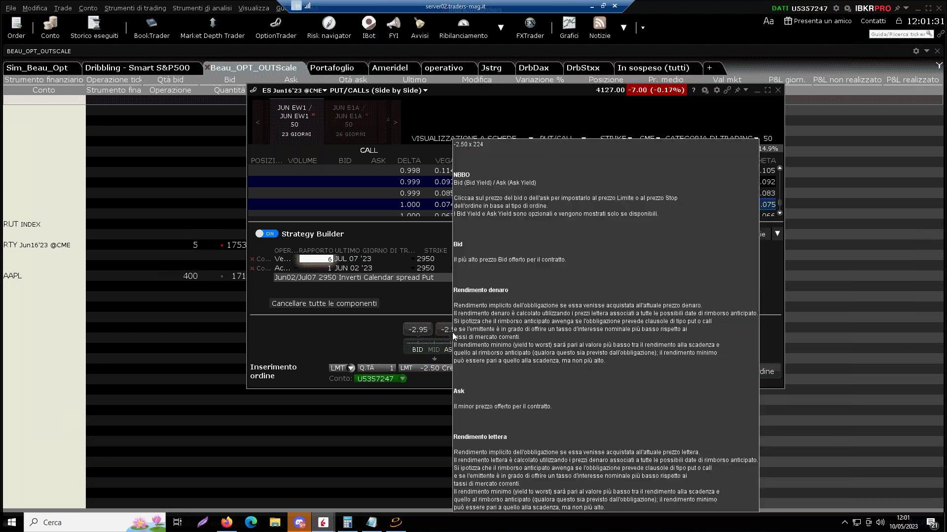
pyautogui.click(332, 269)
pyautogui.press('BackSpace')
pyautogui.write('6')
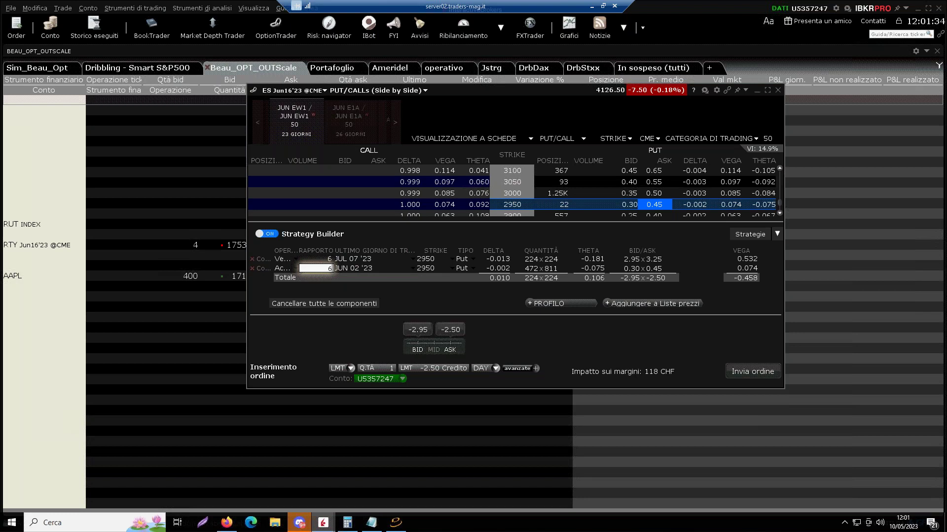
pyautogui.press('Return')
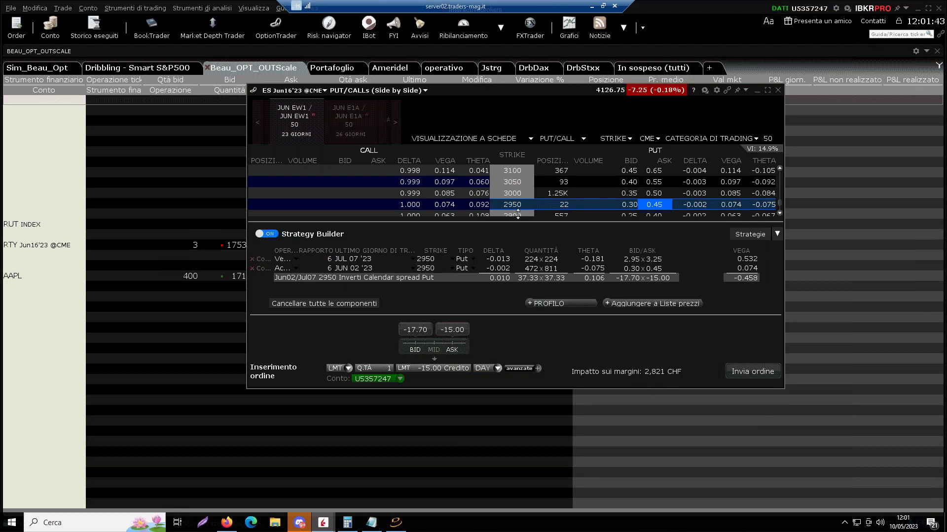
# Add a bought 3100 put and a sold 3050 put from the JUL EW1 (JUL 07 '23) expiration to the strategy
pyautogui.click(395, 122)
pyautogui.click(382, 119)
pyautogui.scroll(-5, 409, 192)
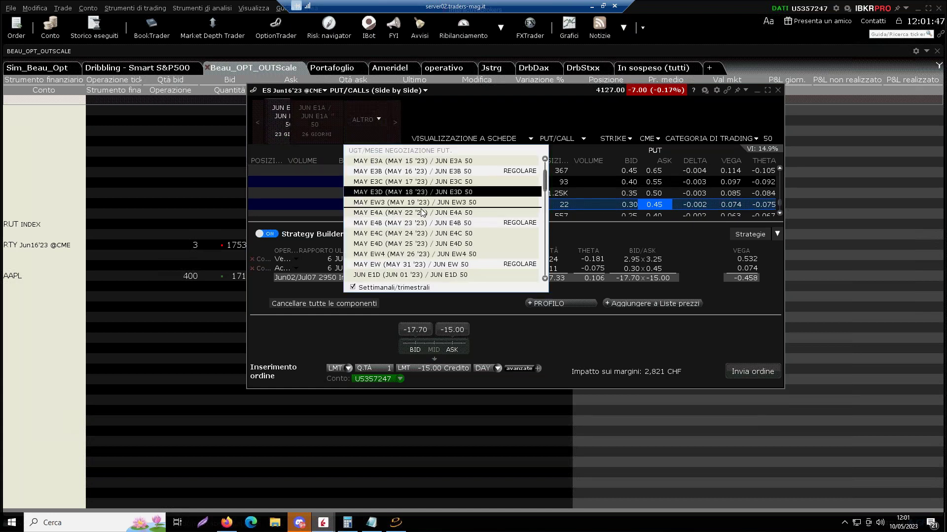
pyautogui.scroll(-1, 417, 222)
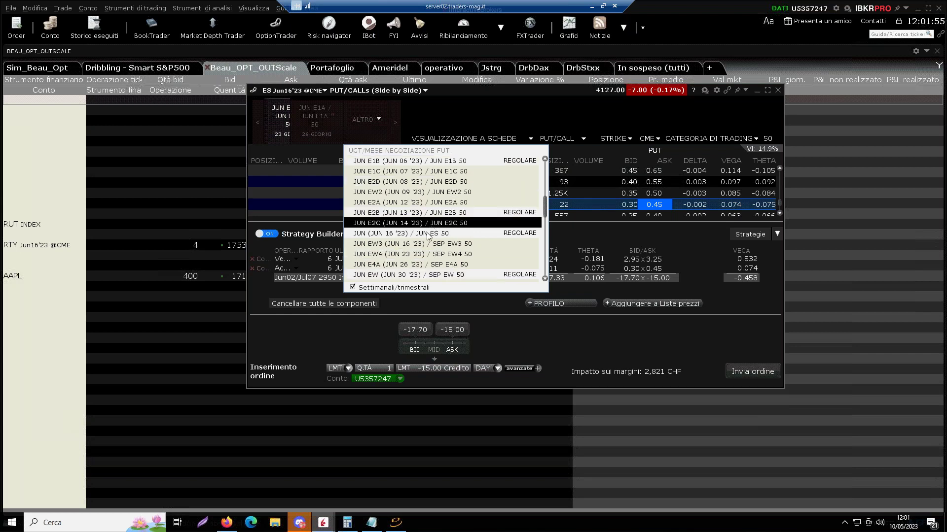
pyautogui.scroll(-3, 424, 232)
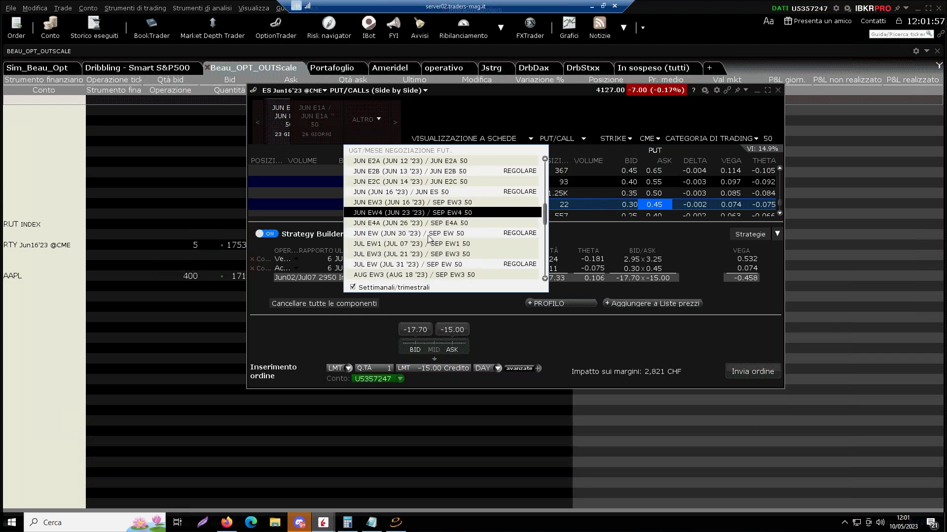
pyautogui.click(421, 245)
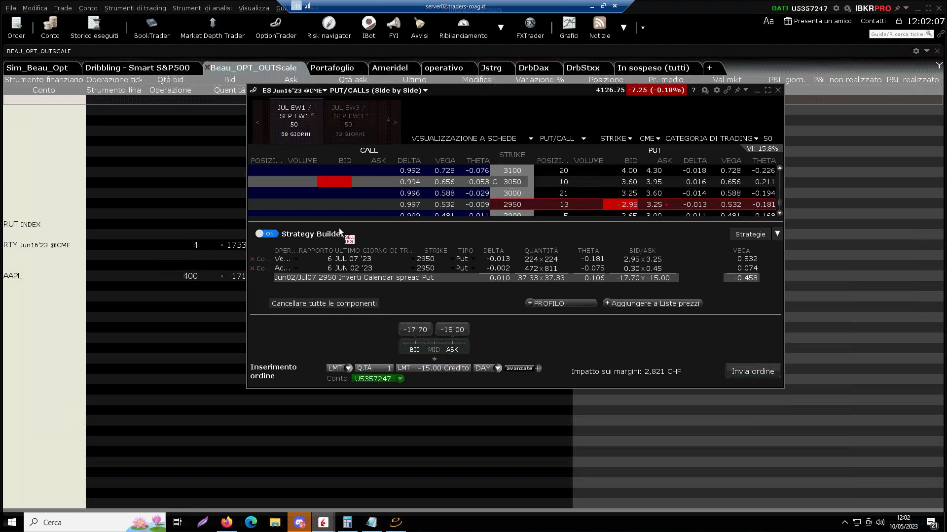
pyautogui.click(657, 170)
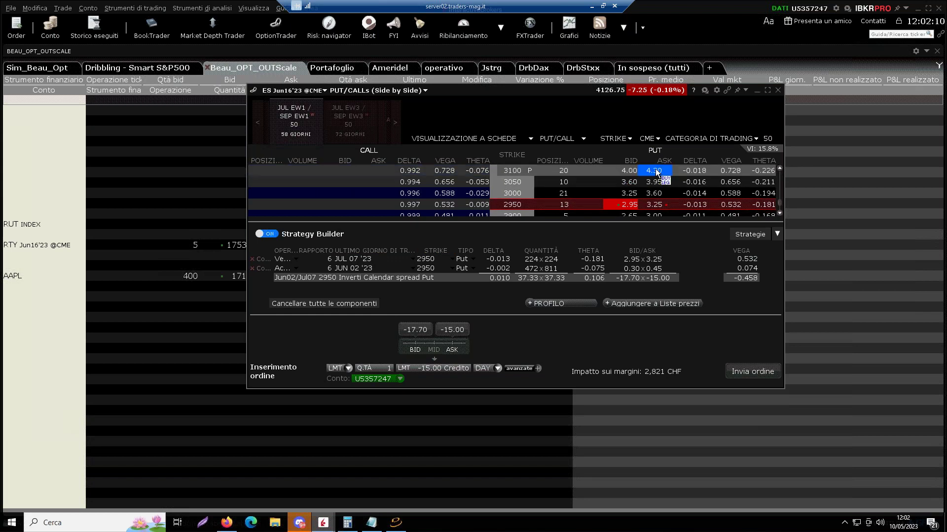
pyautogui.click(635, 183)
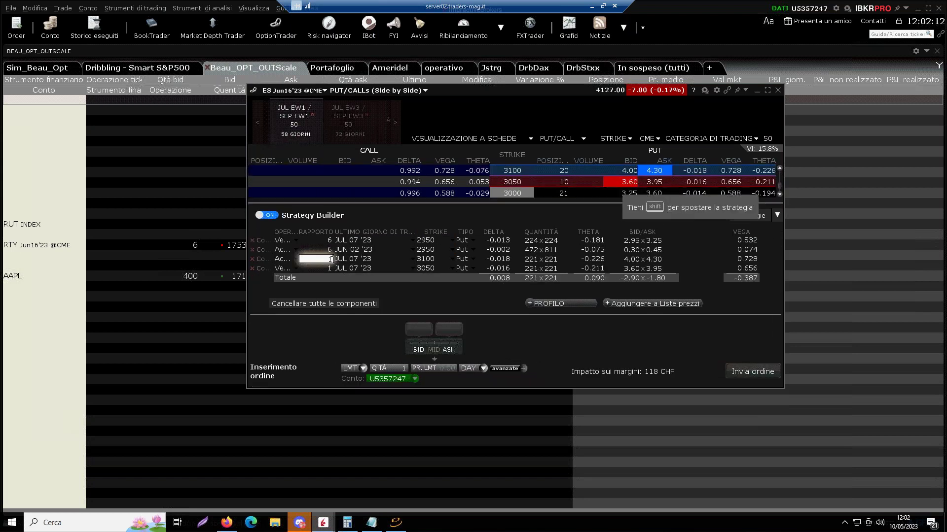
# Set the ratio of the JUL 07 '23 3100 and 3050 put legs to 2
pyautogui.write('2')
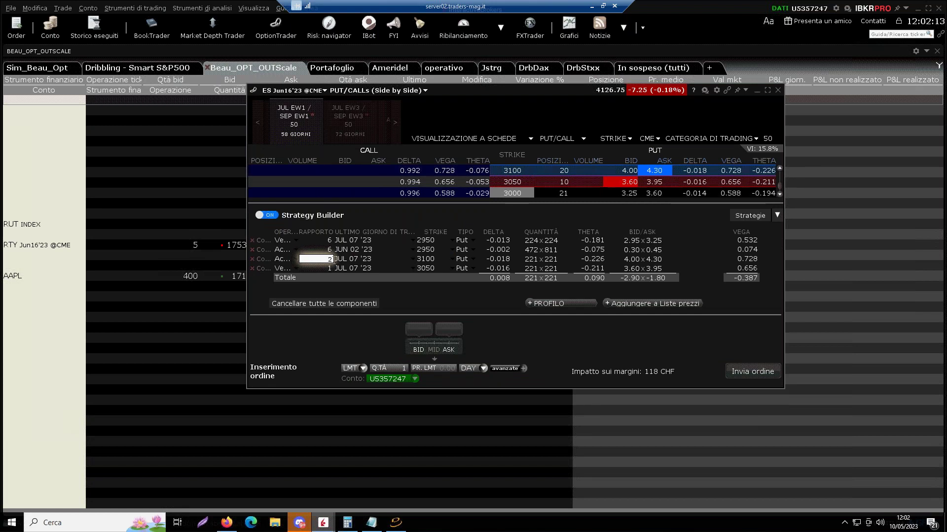
pyautogui.click(331, 268)
pyautogui.write('2')
pyautogui.press('Return')
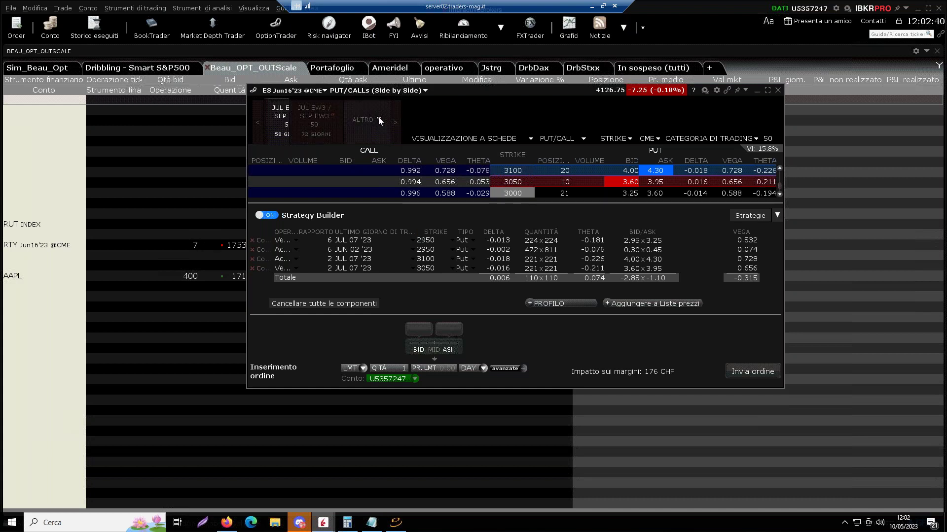
pyautogui.click(379, 120)
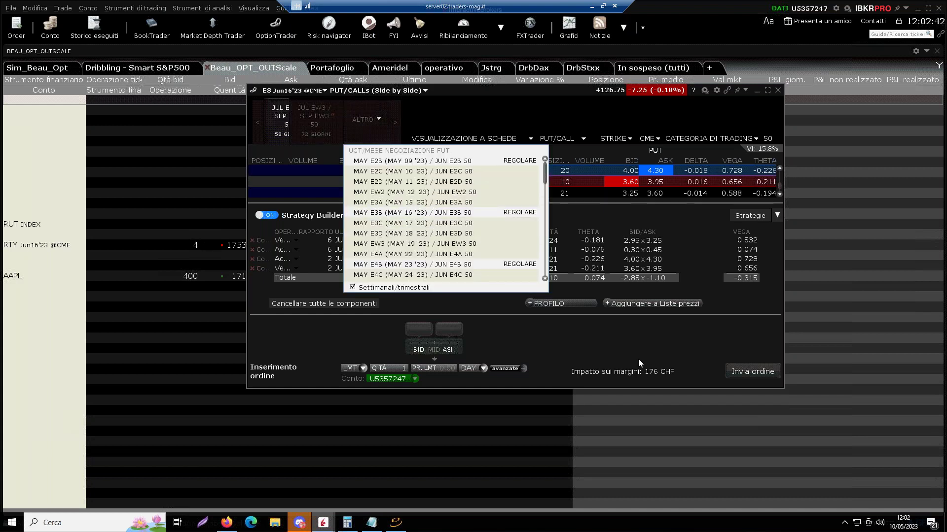
pyautogui.scroll(-4, 451, 271)
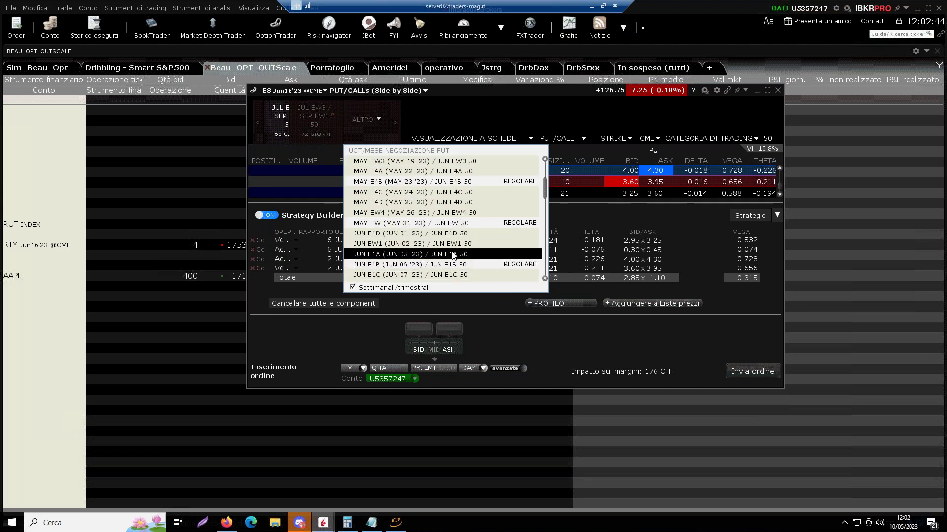
pyautogui.moveTo(346, 524)
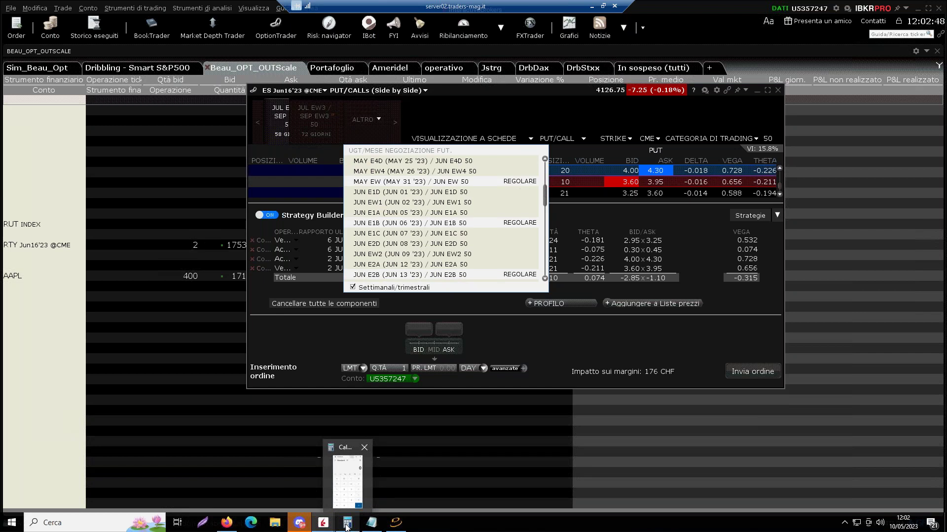
pyautogui.click(347, 526)
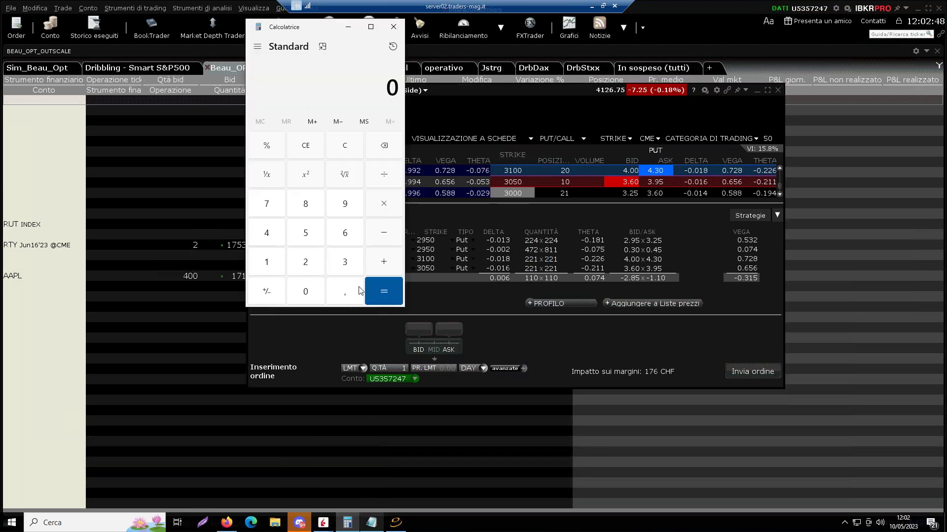
pyautogui.click(348, 26)
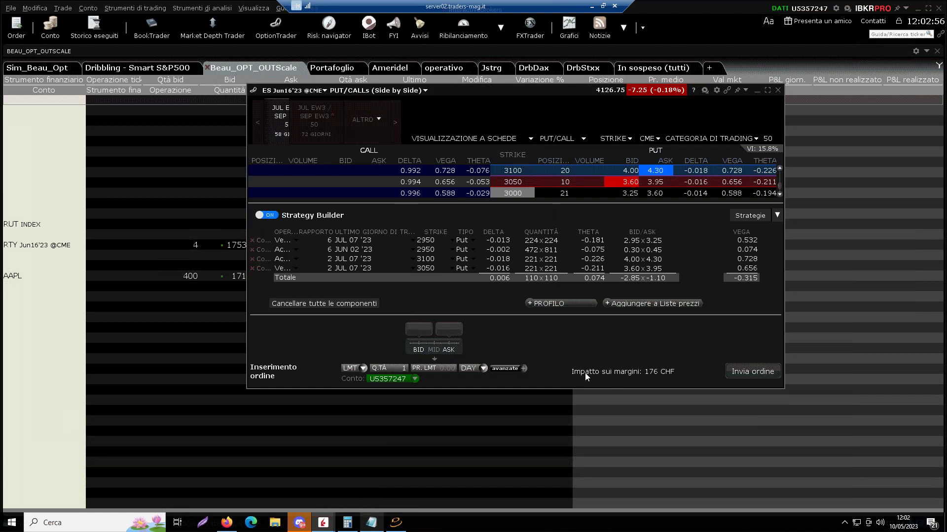
# Add a buy leg for the JUN 09 '23 put at strike 3400 from the JUN EW2 expiration
pyautogui.click(377, 119)
pyautogui.scroll(-6, 396, 213)
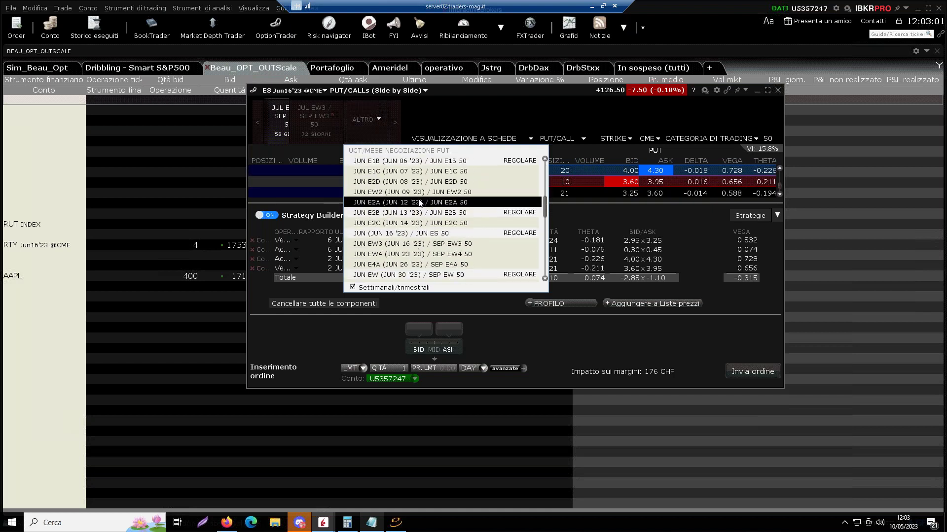
pyautogui.click(418, 192)
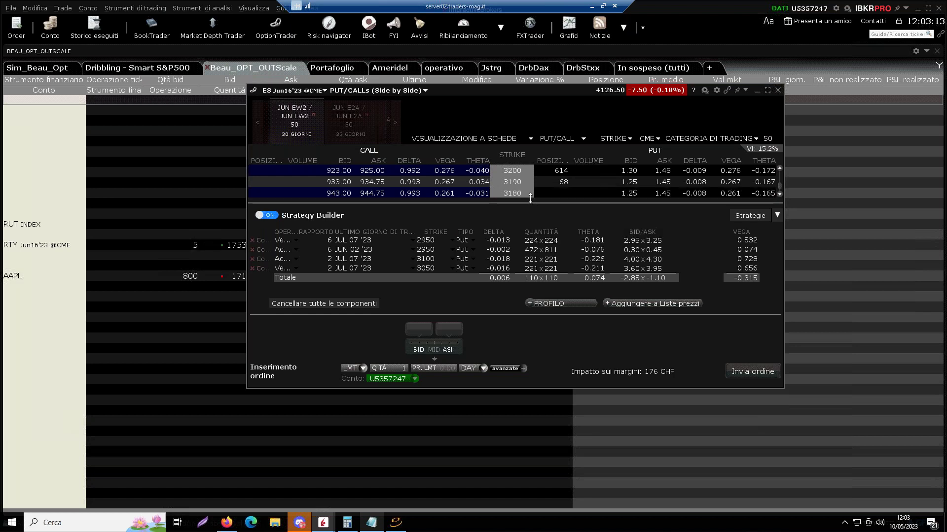
pyautogui.scroll(3, 530, 195)
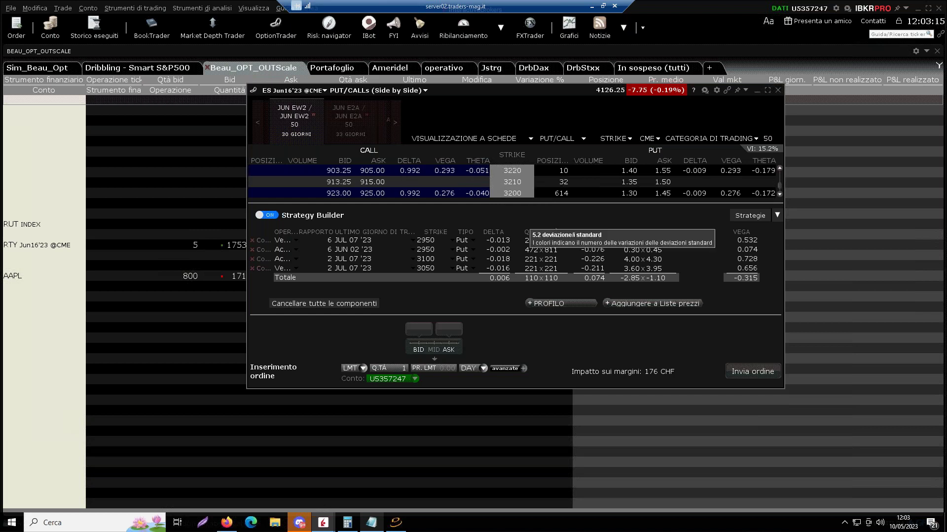
pyautogui.scroll(3, 513, 183)
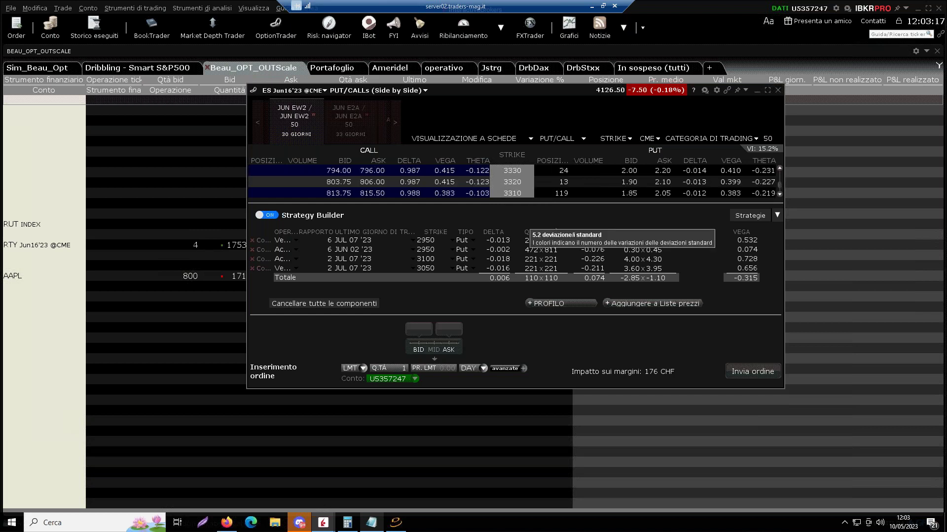
pyautogui.scroll(1, 660, 183)
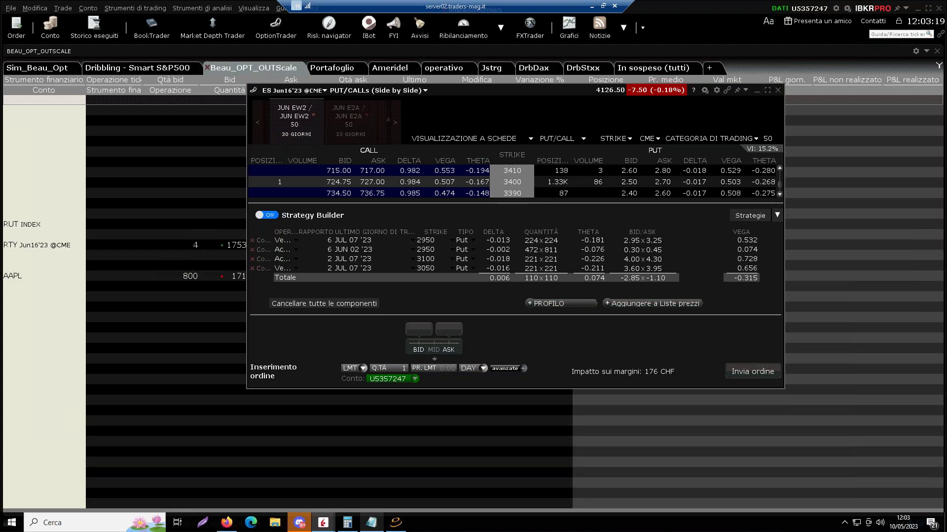
pyautogui.click(666, 183)
# Add a sell leg for the JUN 09 '23 put at strike 3300 to the Strategy Builder
pyautogui.scroll(-2, 528, 178)
pyautogui.scroll(-3, 530, 183)
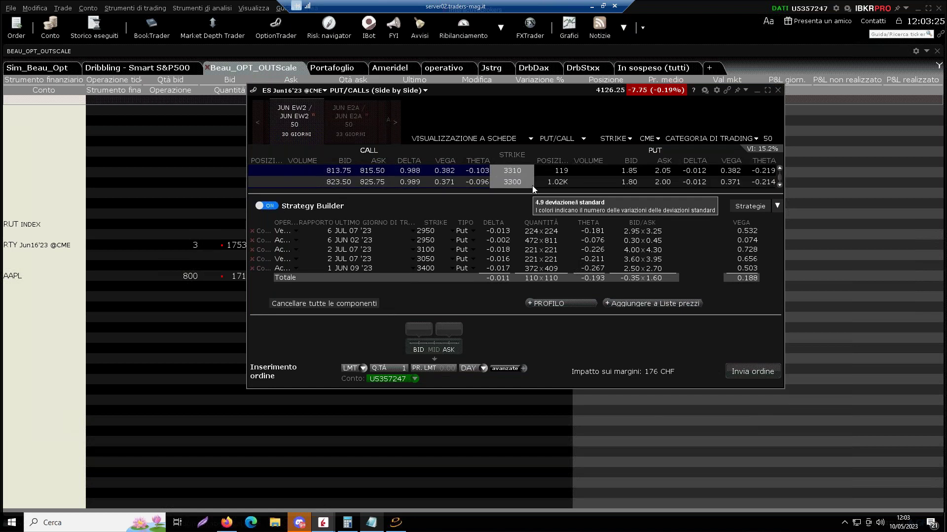
pyautogui.scroll(1, 531, 185)
pyautogui.click(629, 183)
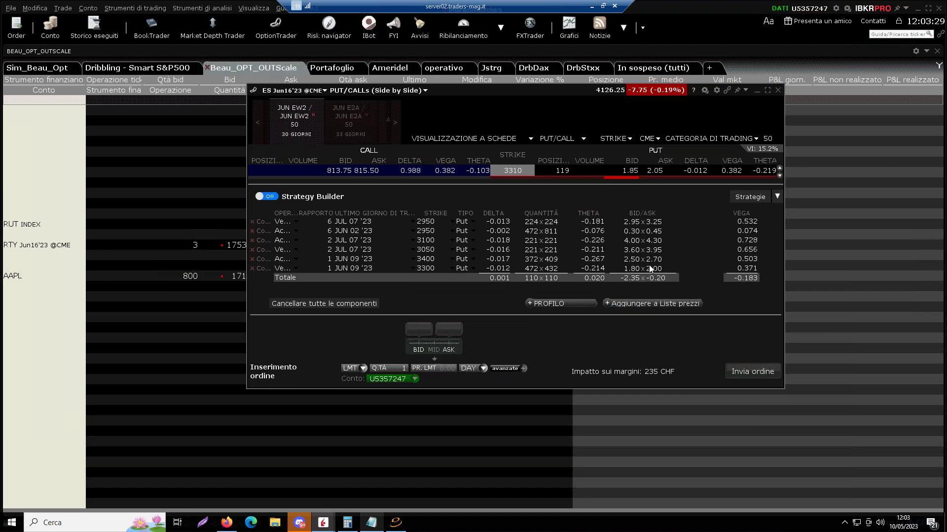
# Set the ratio of the JUN 09 '23 3400 and 3300 put legs to 3
pyautogui.click(330, 261)
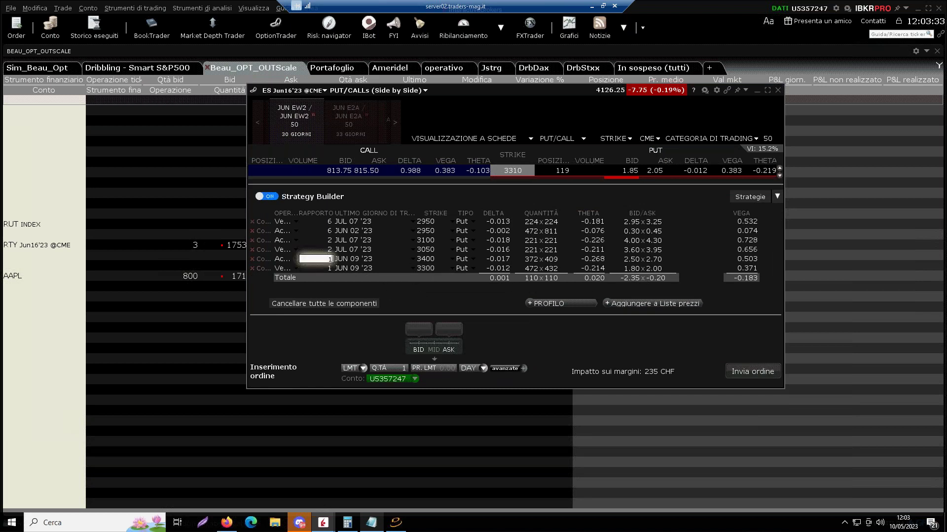
pyautogui.write('3')
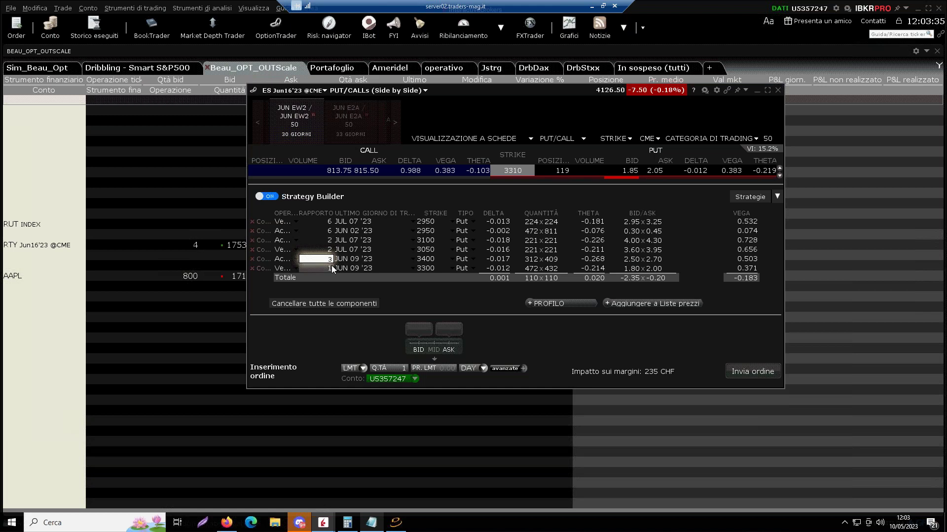
pyautogui.click(331, 266)
pyautogui.write('3')
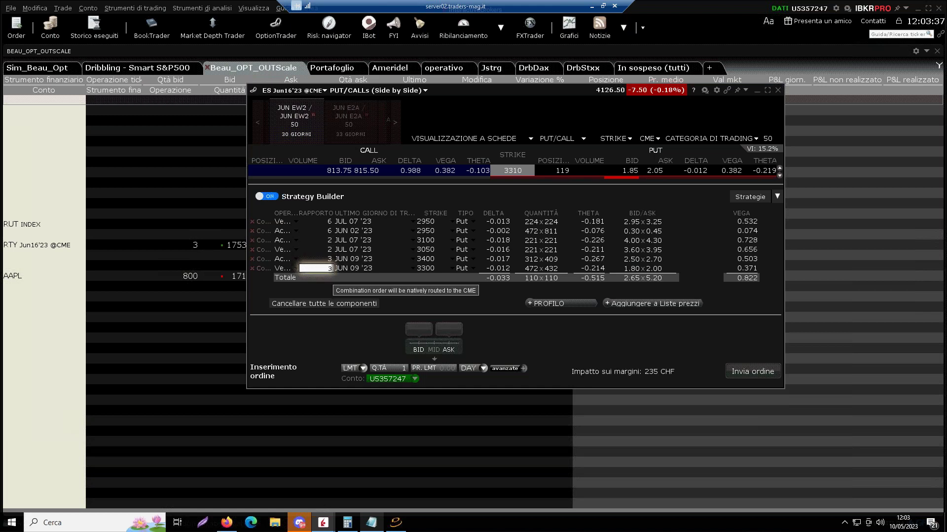
pyautogui.press('Return')
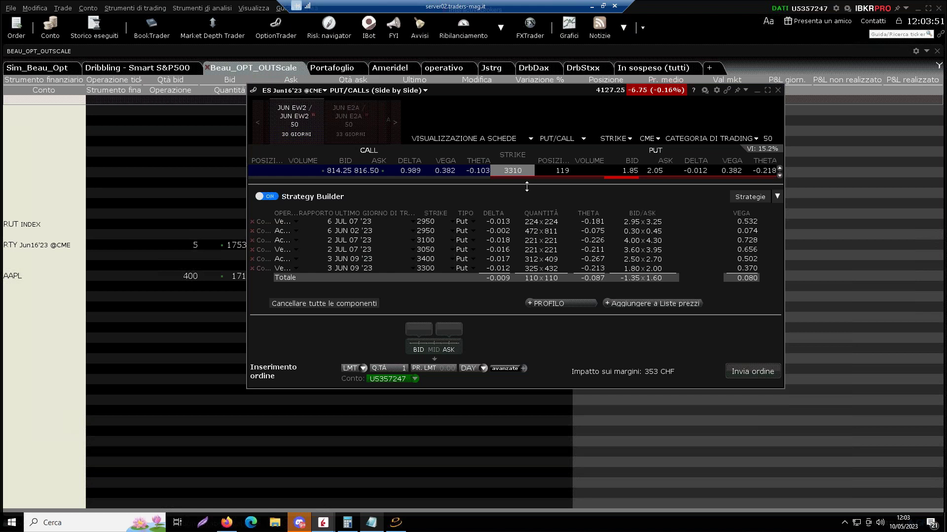
pyautogui.moveTo(527, 184); pyautogui.dragTo(531, 241)
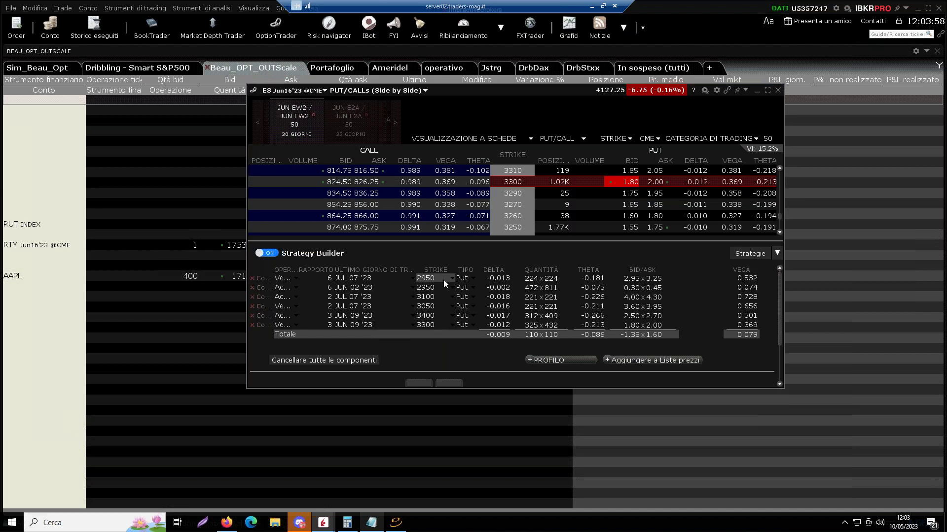
pyautogui.moveTo(578, 241); pyautogui.dragTo(583, 177)
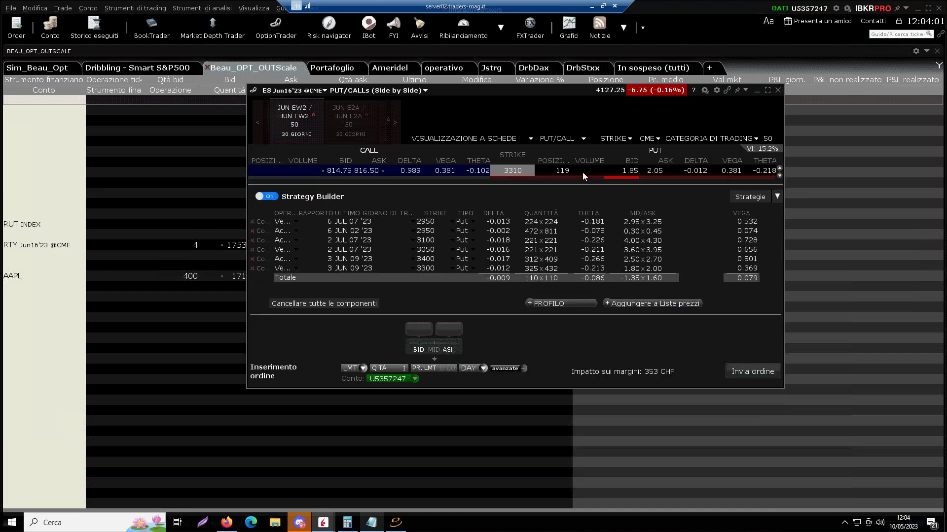
# Open Calculator and arrange it side by side with the ES option chain window so neither covers the other
pyautogui.click(348, 523)
pyautogui.moveTo(300, 26); pyautogui.dragTo(733, 70)
pyautogui.click(498, 92)
pyautogui.moveTo(522, 91); pyautogui.dragTo(383, 73)
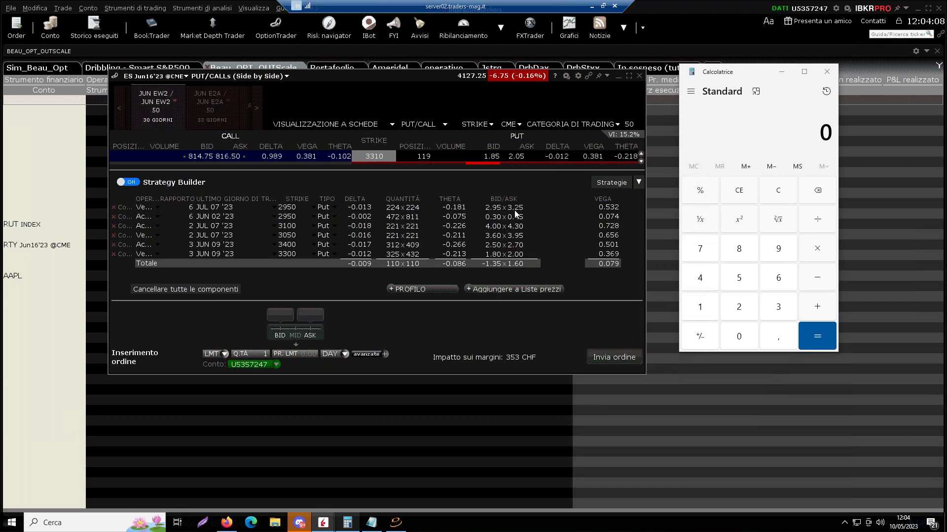
# Enter the subtraction 15 minus 1.4 in Calculator for the strategy figures
pyautogui.click(699, 306)
pyautogui.click(738, 278)
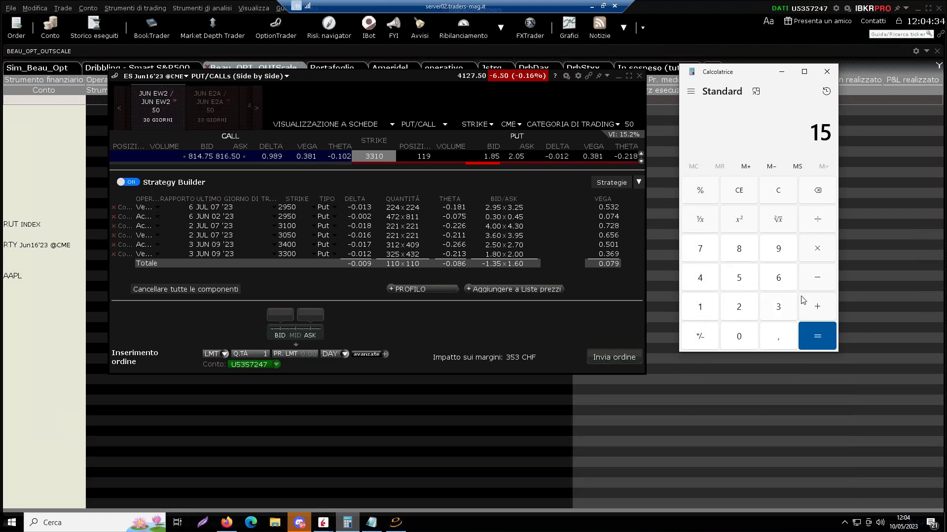
pyautogui.click(812, 285)
pyautogui.click(706, 305)
pyautogui.click(698, 281)
pyautogui.click(738, 189)
pyautogui.click(702, 305)
pyautogui.click(707, 279)
pyautogui.click(736, 192)
pyautogui.click(704, 310)
pyautogui.click(782, 337)
pyautogui.click(701, 278)
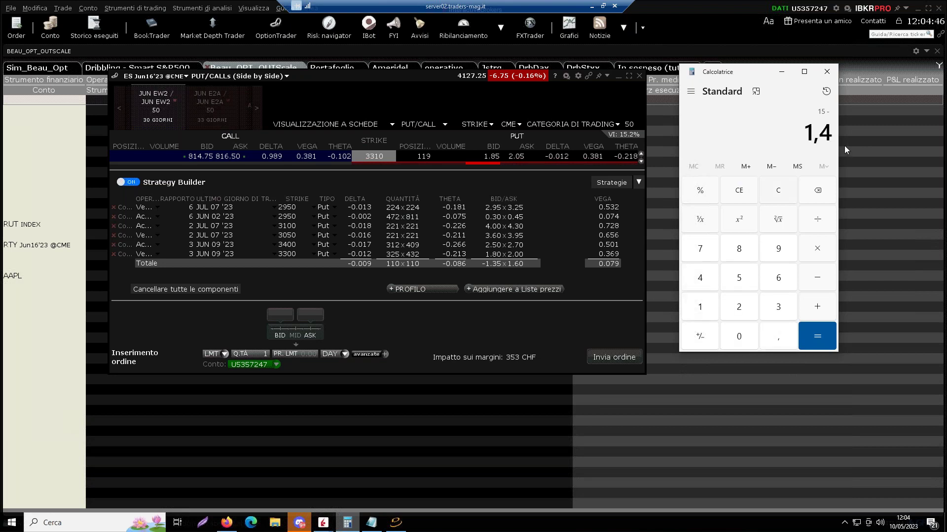
# Subtract 2.7 from the running Calculator result and compute the difference
pyautogui.click(816, 278)
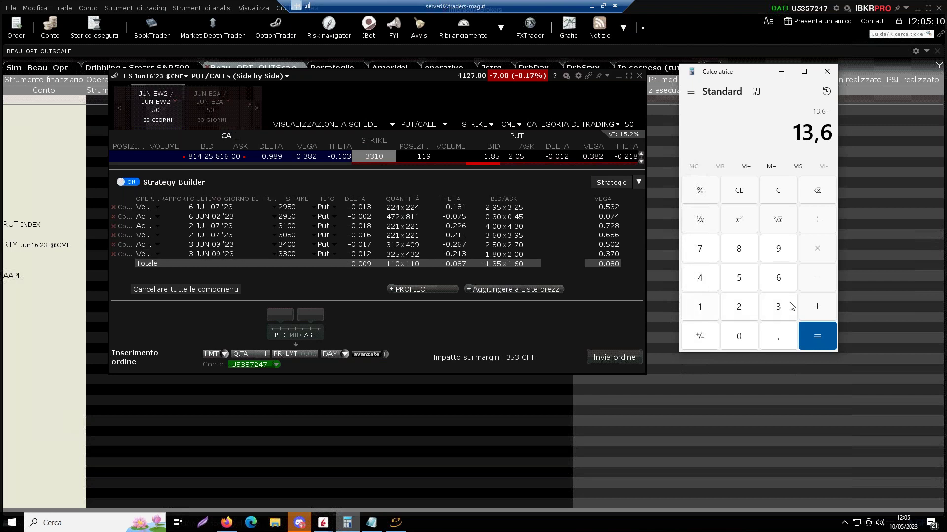
pyautogui.click(738, 306)
pyautogui.click(778, 336)
pyautogui.click(699, 248)
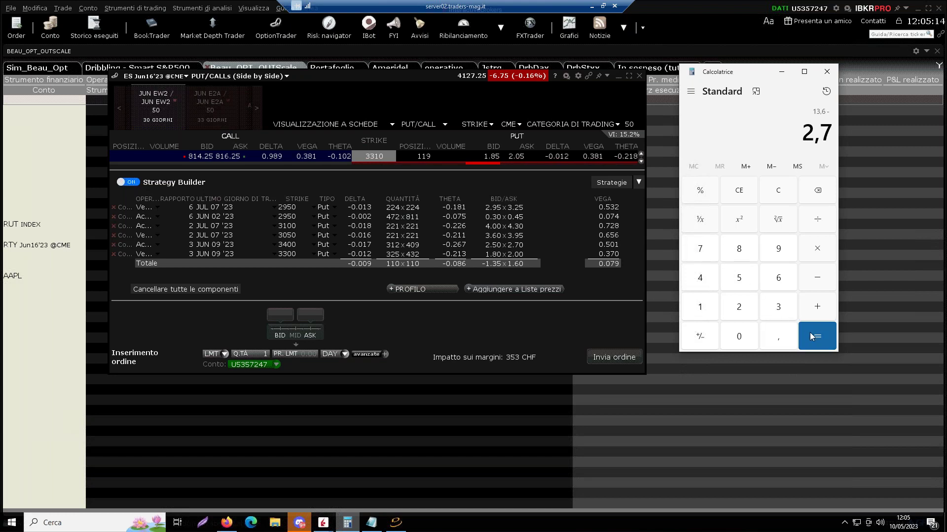
pyautogui.click(811, 334)
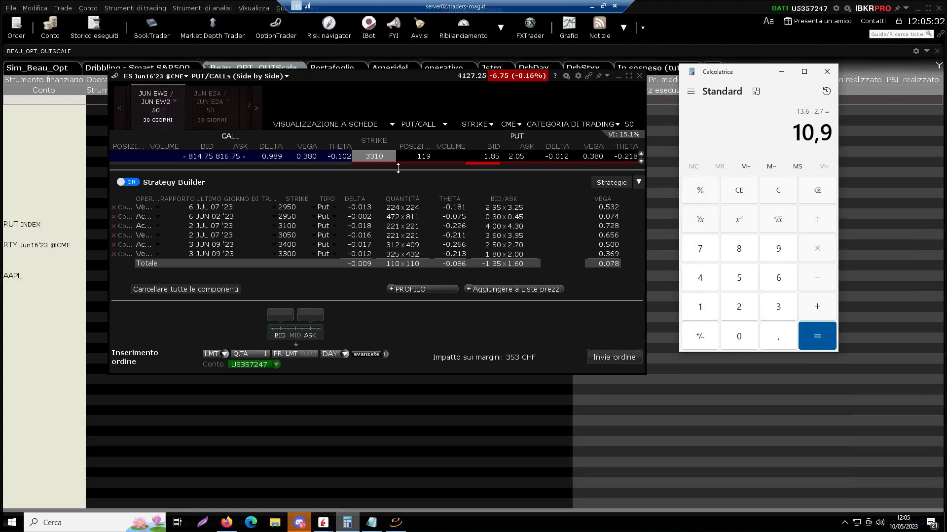
# Enlarge the option chain above the Strategy Builder and examine the JUN EW2 quotes from strike 3310 up to the 4060–4180 strikes
pyautogui.moveTo(398, 168); pyautogui.dragTo(389, 227)
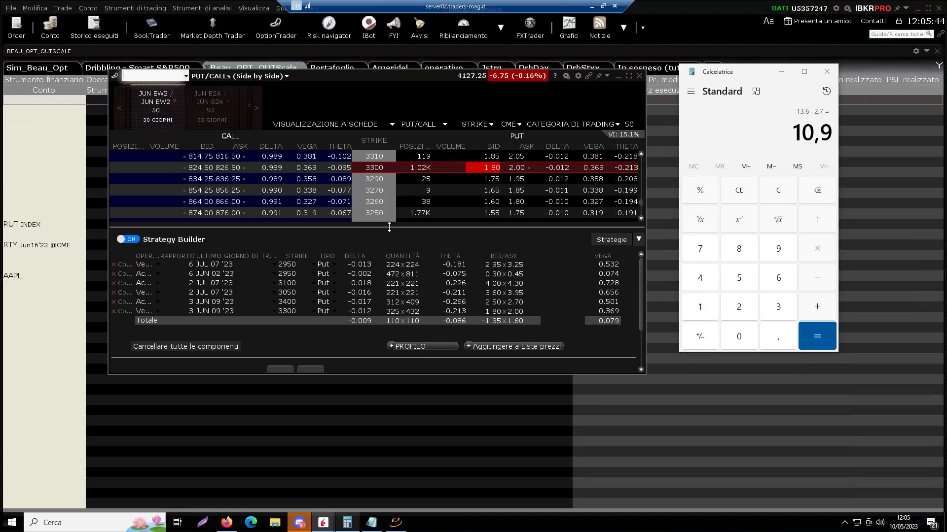
pyautogui.scroll(3, 393, 187)
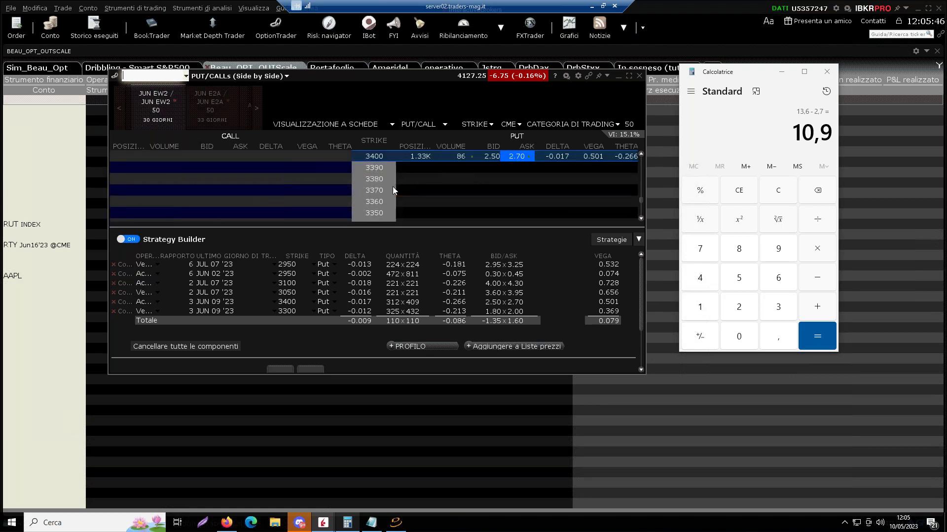
pyautogui.scroll(10, 394, 178)
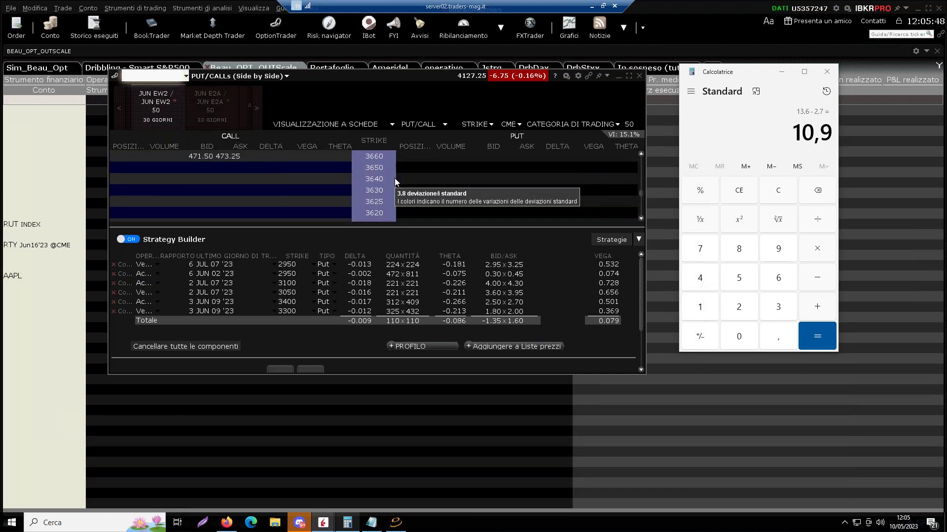
pyautogui.scroll(5, 395, 178)
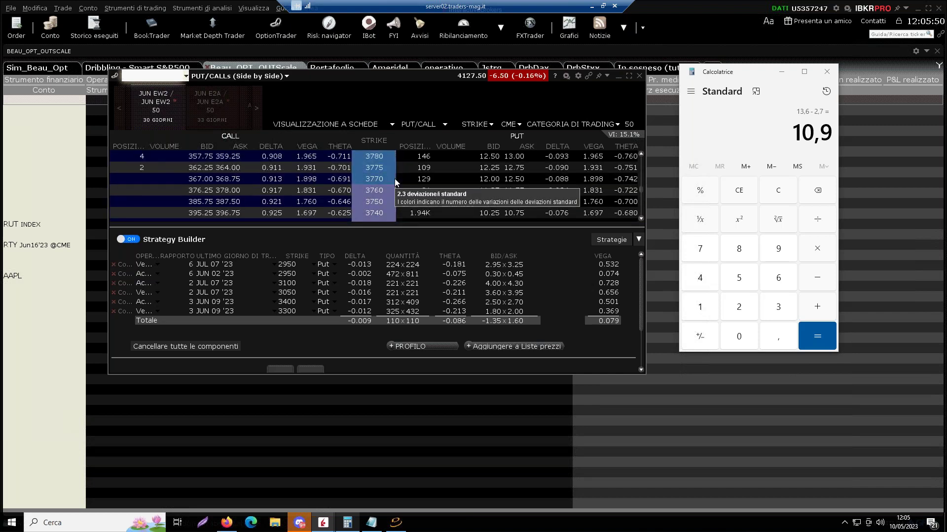
pyautogui.scroll(2, 395, 179)
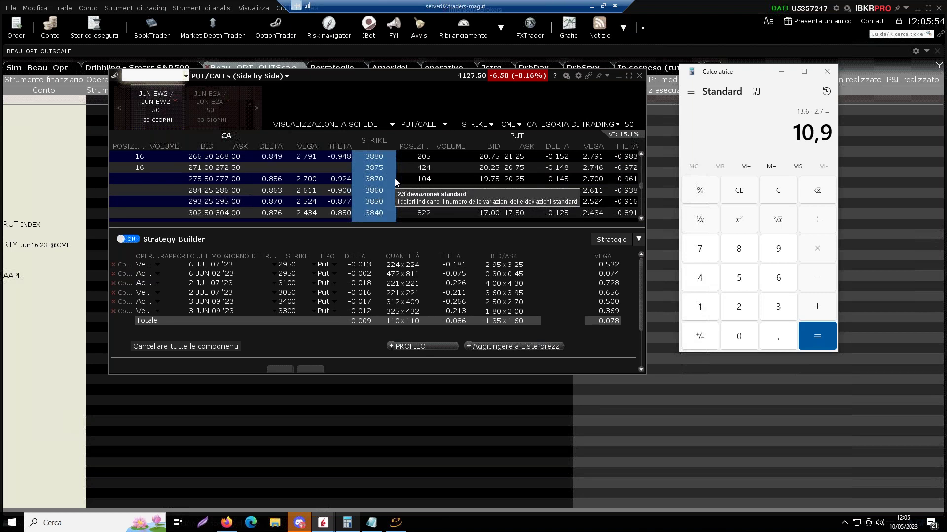
pyautogui.scroll(3, 394, 178)
pyautogui.scroll(4, 395, 179)
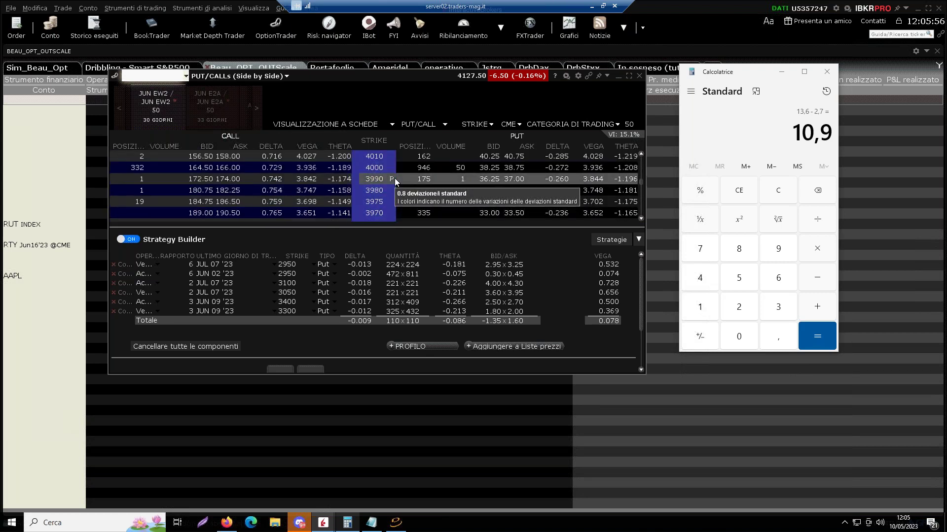
pyautogui.scroll(5, 397, 173)
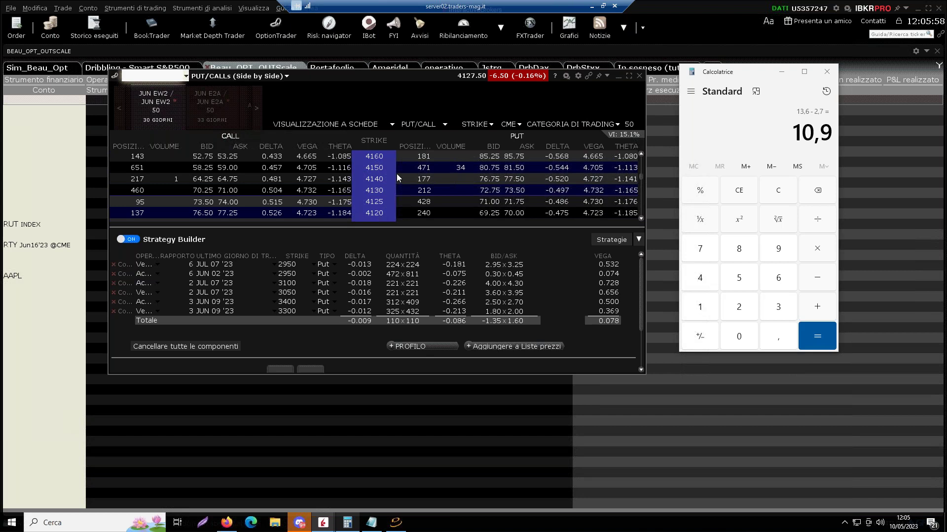
pyautogui.scroll(-2, 396, 178)
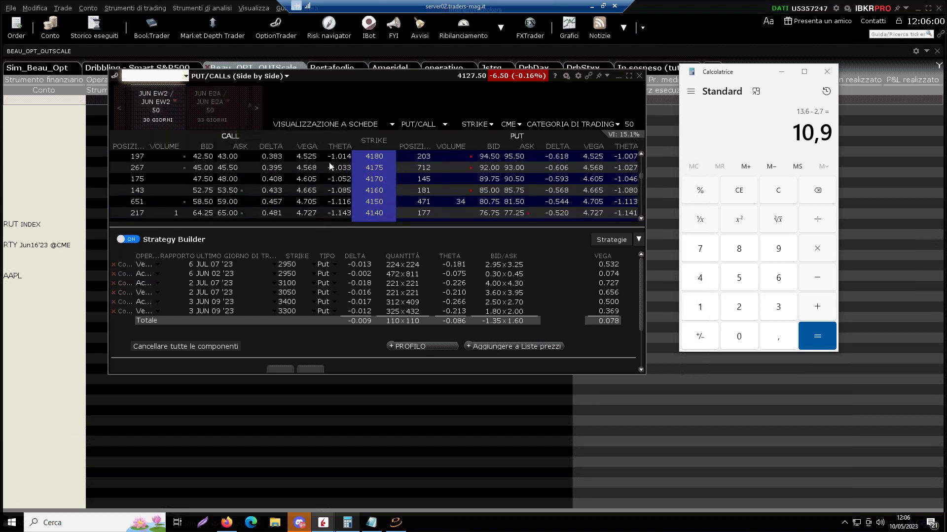
pyautogui.moveTo(167, 113)
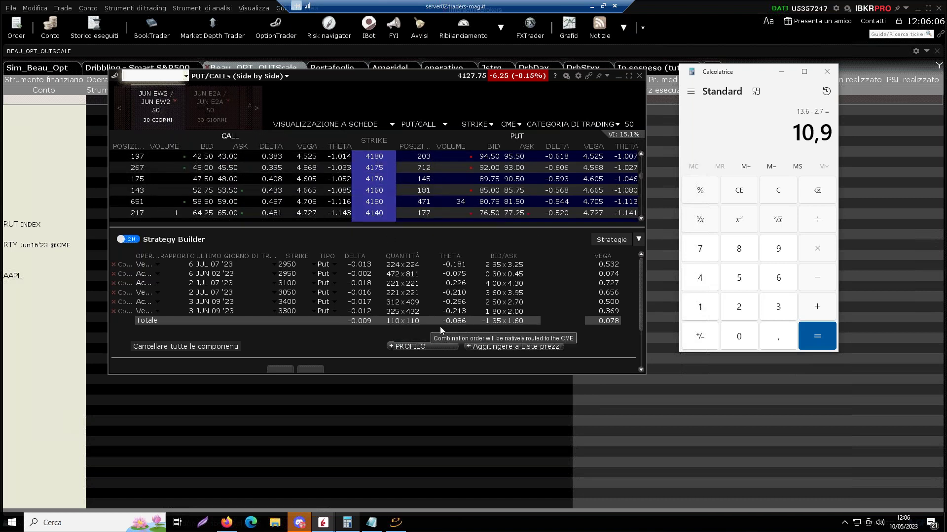
pyautogui.moveTo(416, 222); pyautogui.dragTo(428, 271)
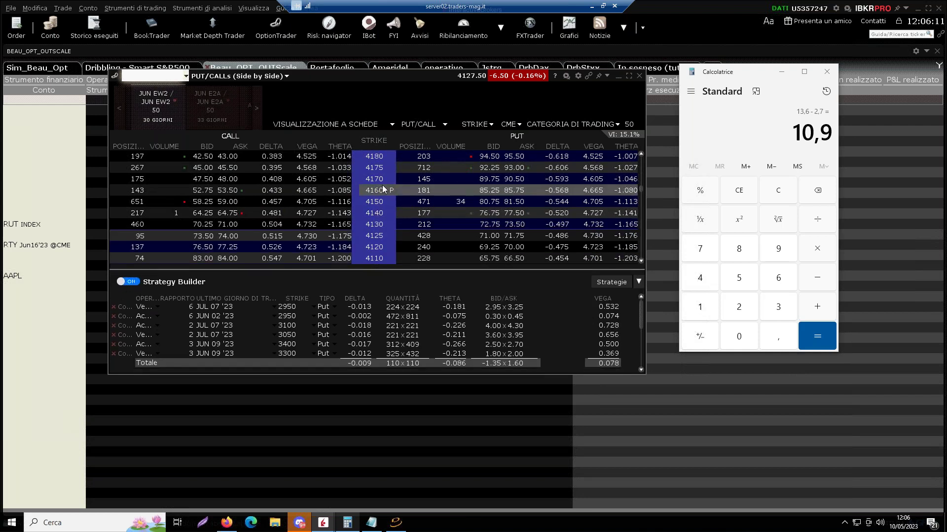
pyautogui.scroll(-1, 383, 202)
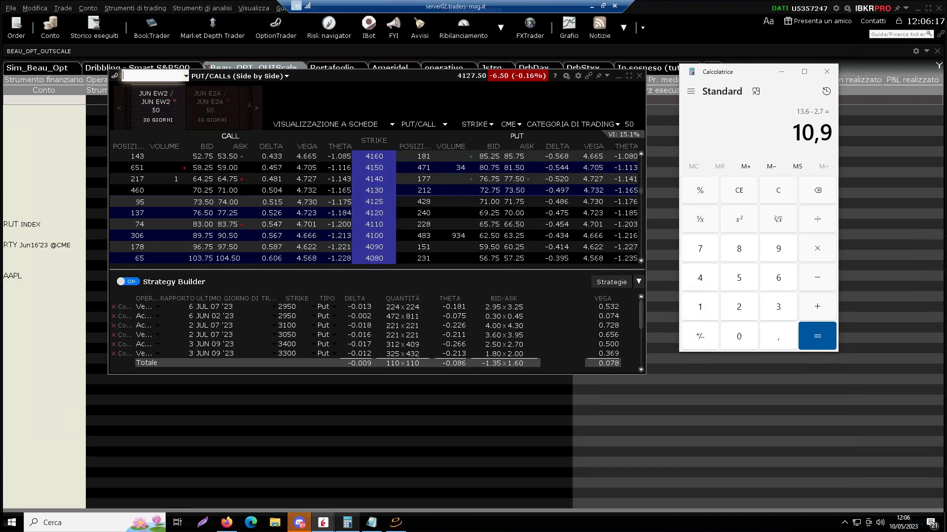
pyautogui.scroll(-1, 389, 209)
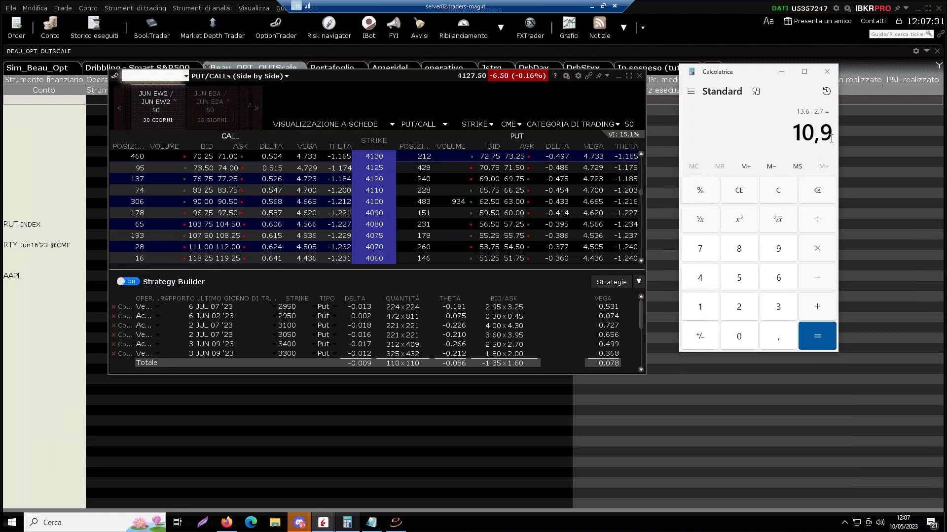
# Highlight the Calculator result and check the ES1! daily futures chart on TradingView in Firefox
pyautogui.moveTo(832, 138); pyautogui.dragTo(781, 137)
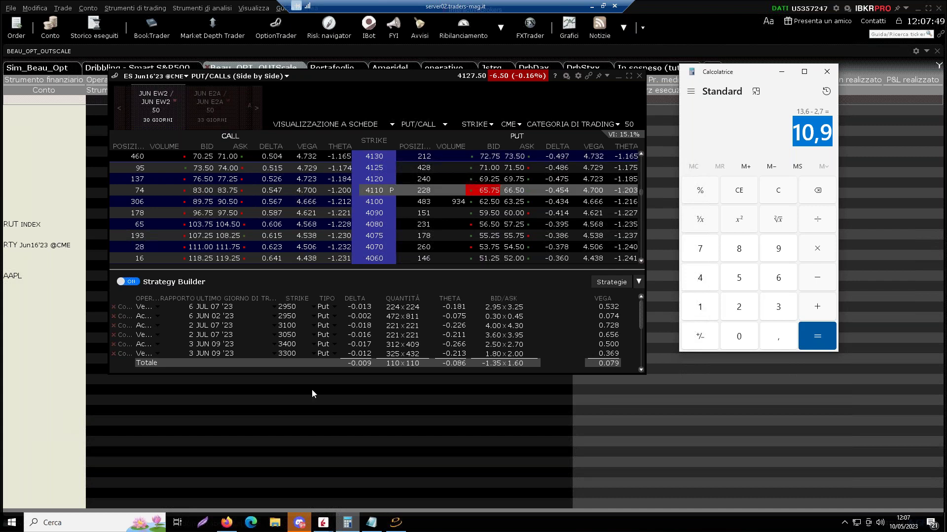
pyautogui.click(227, 522)
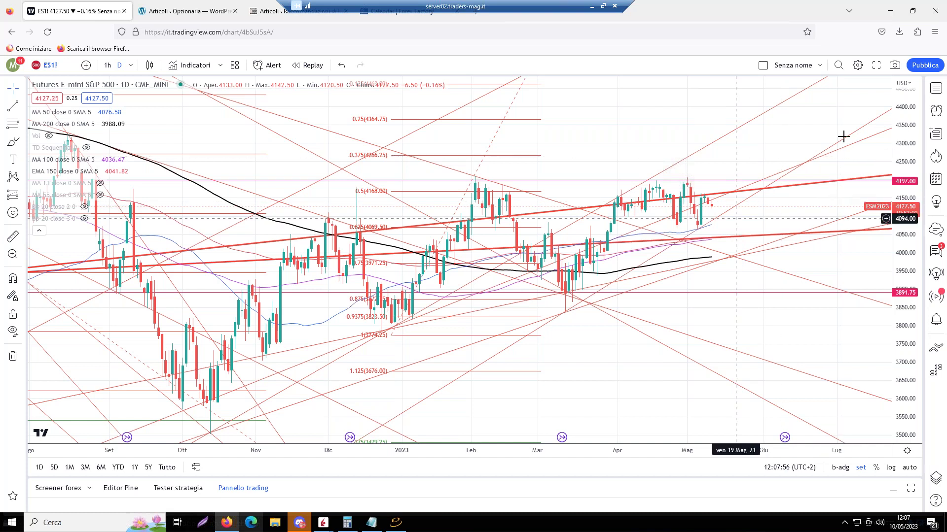
pyautogui.click(887, 15)
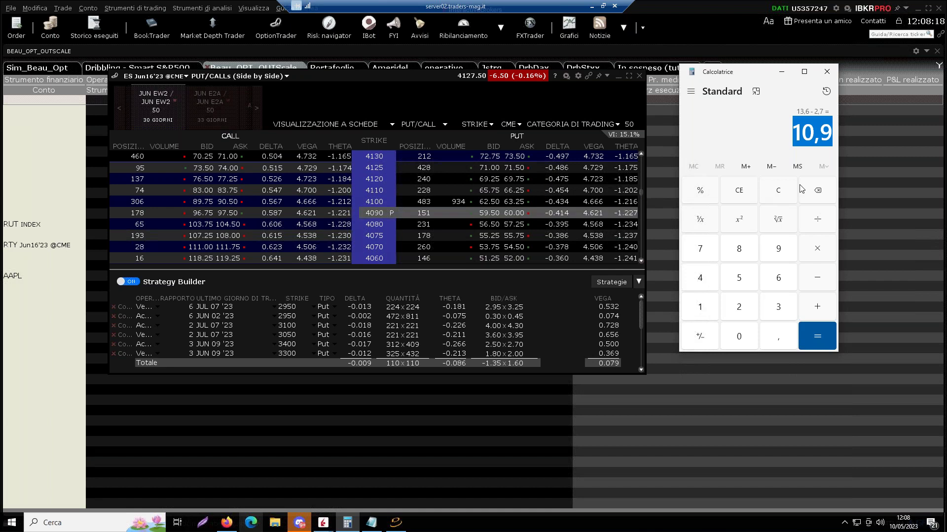
# Subtract 5 from the Calculator result and compute the difference
pyautogui.click(816, 278)
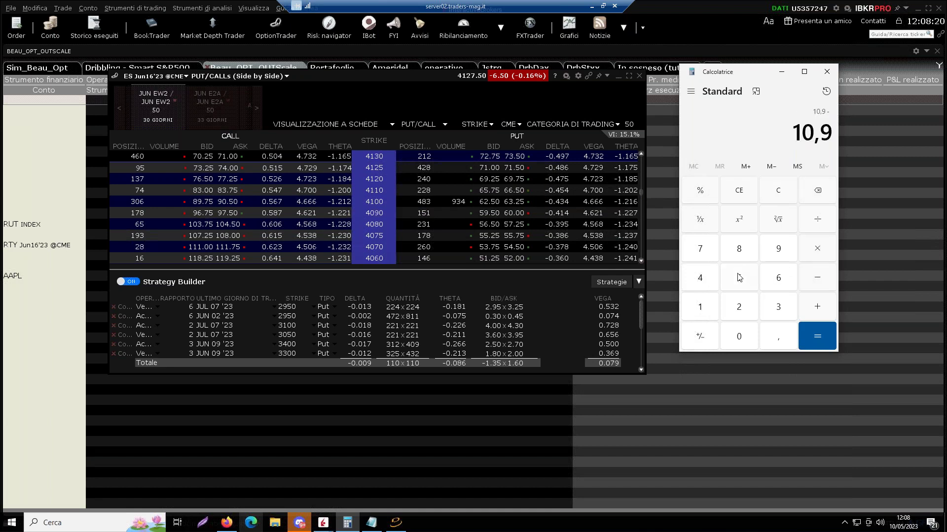
pyautogui.click(738, 277)
pyautogui.click(811, 334)
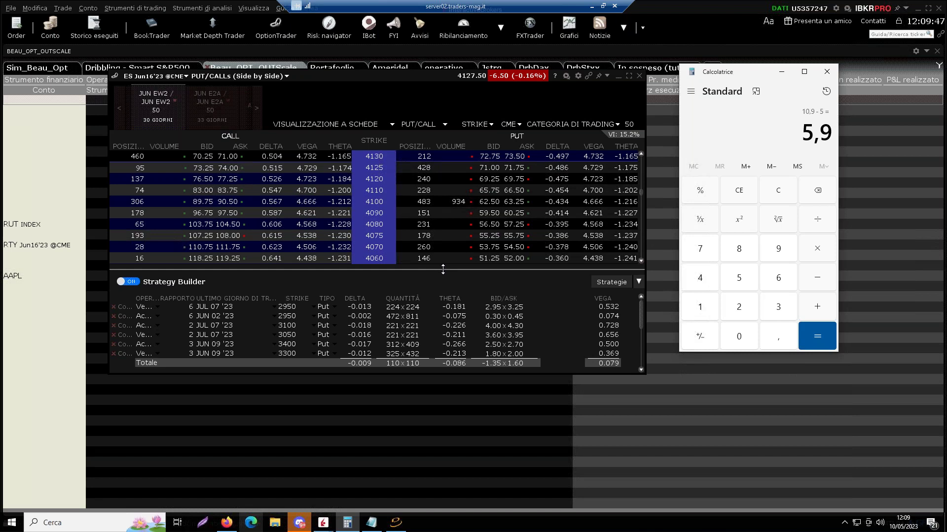
# Give the Strategy Builder more room below the option chain and switch to the ES1! chart in Firefox
pyautogui.moveTo(443, 269); pyautogui.dragTo(444, 229)
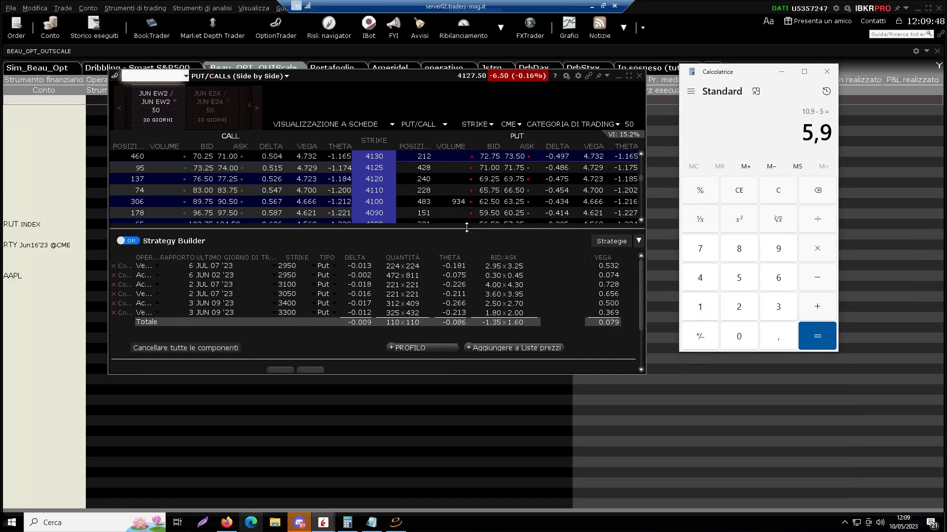
pyautogui.click(226, 523)
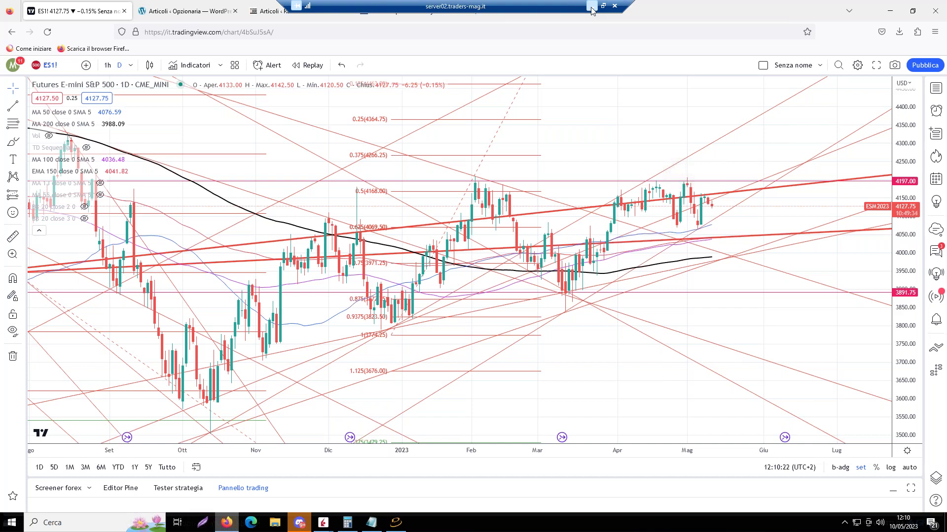
# Leave the remote desktop for the Incassi_costanti_america workbook in Excel and examine the MAGGIO 2022 percentage and profit cells
pyautogui.click(591, 10)
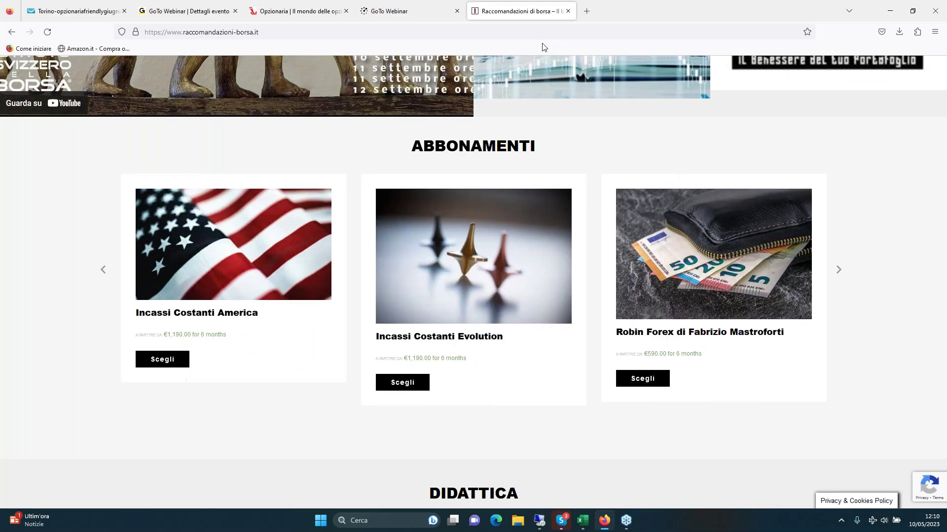
pyautogui.click(584, 522)
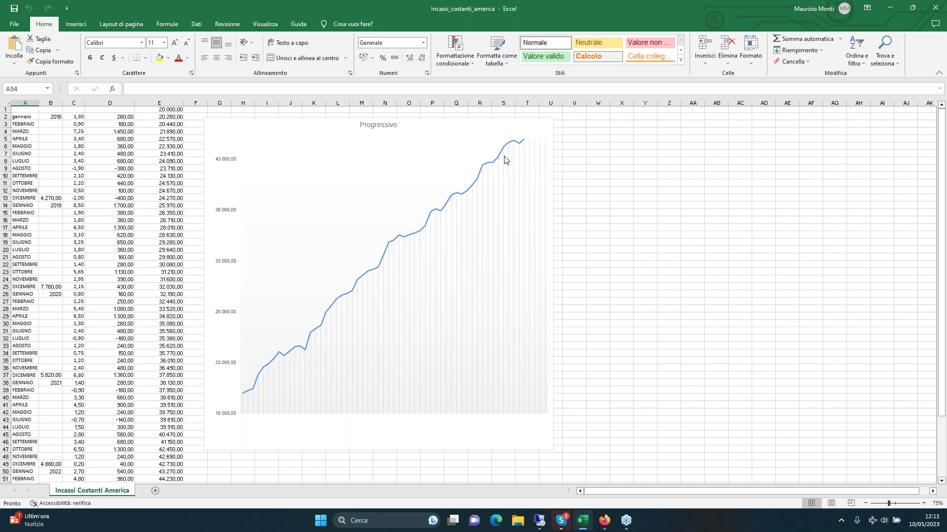
pyautogui.scroll(-6, 98, 394)
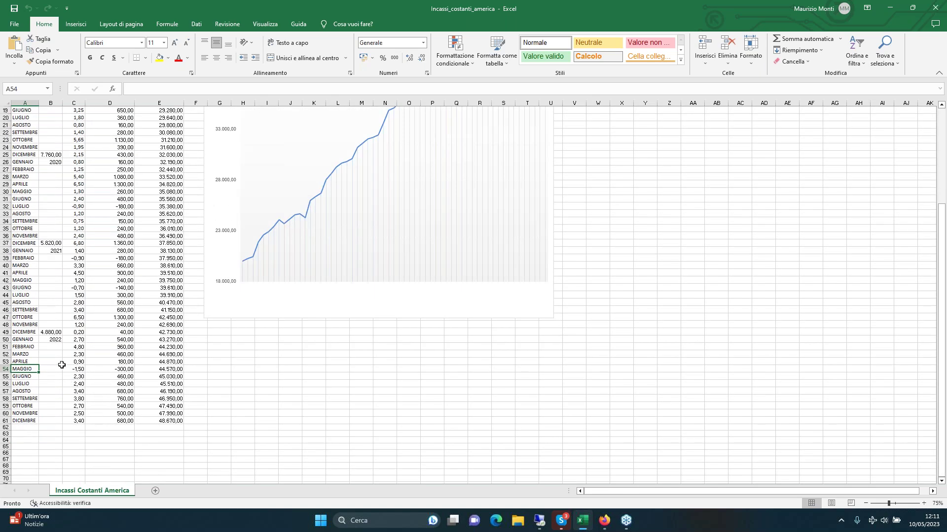
pyautogui.click(79, 370)
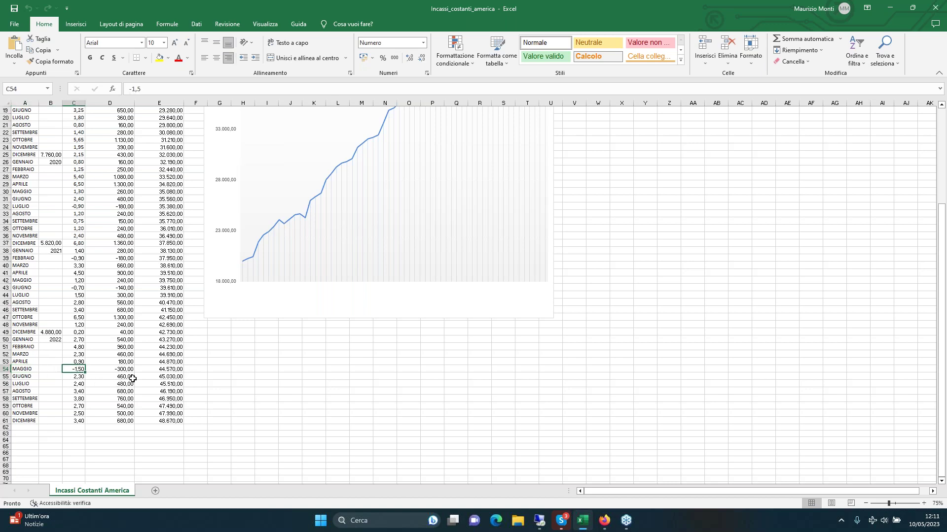
pyautogui.moveTo(127, 371); pyautogui.dragTo(126, 376)
pyautogui.scroll(6, 415, 305)
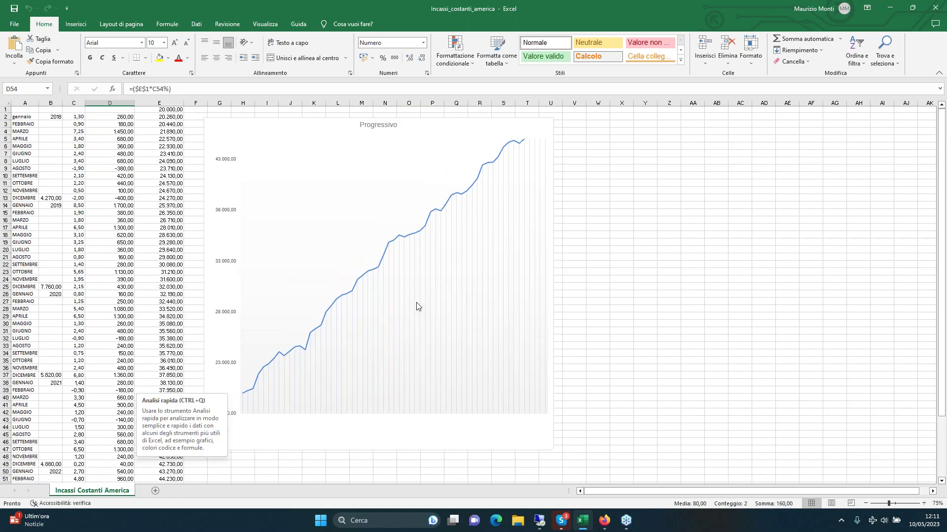
# Examine the Progressivo chart in the workbook and move the selection to an empty cell beside it
pyautogui.click(412, 389)
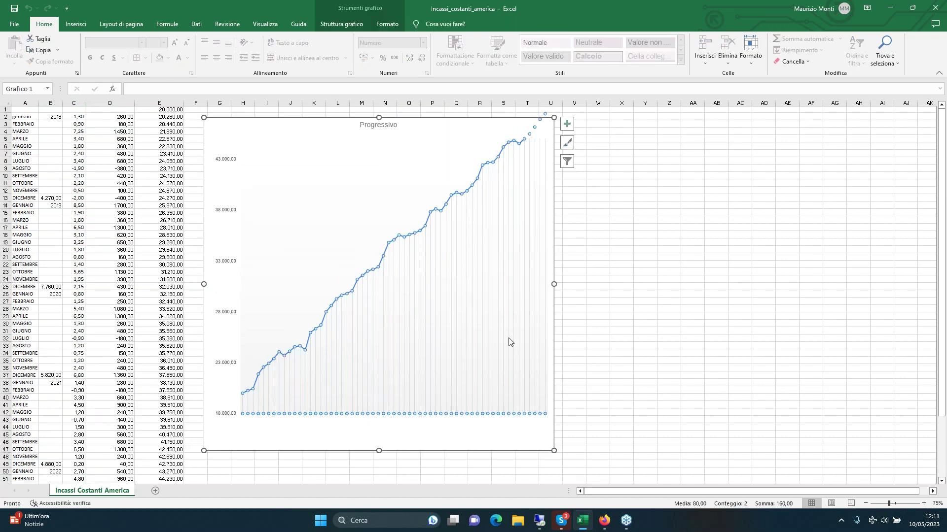
pyautogui.click(720, 274)
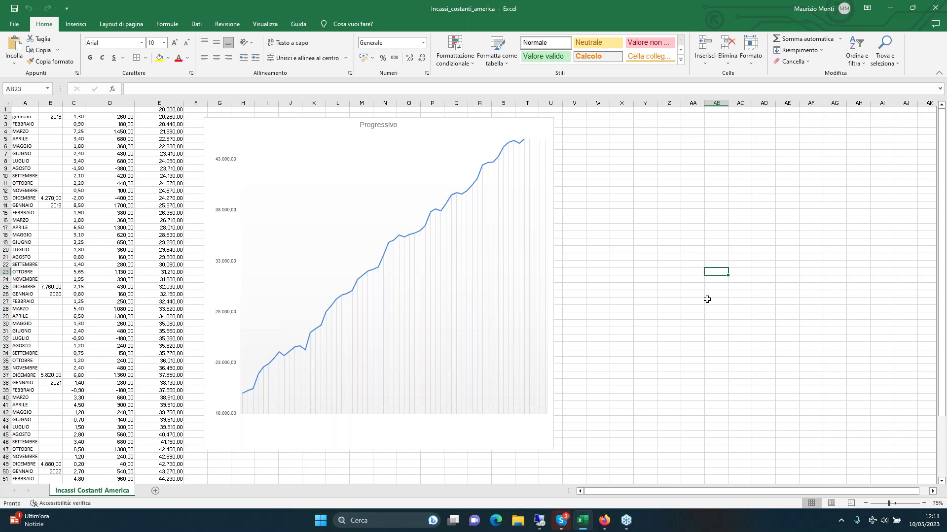
pyautogui.click(722, 249)
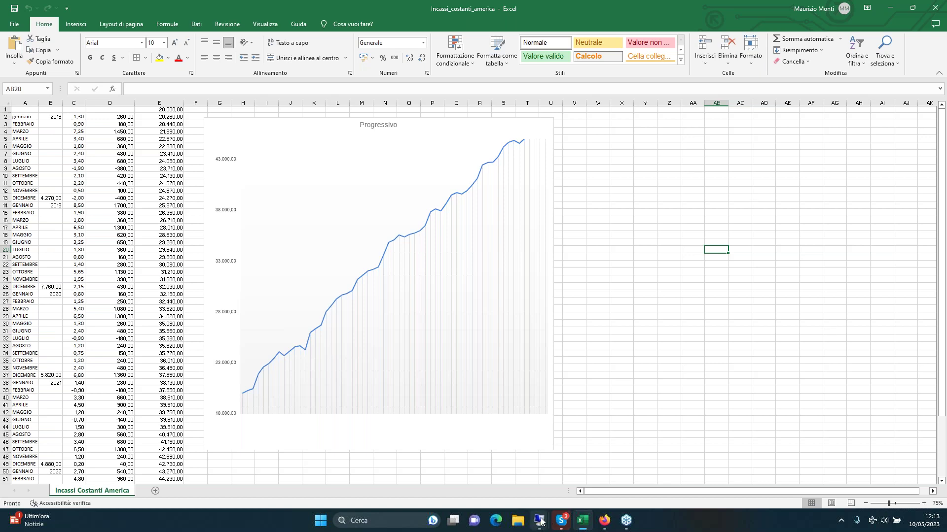
# Return to the server02 remote desktop, examine the DRB & VAR positions in Trader Workstation, and minimize the remote session
pyautogui.moveTo(540, 522)
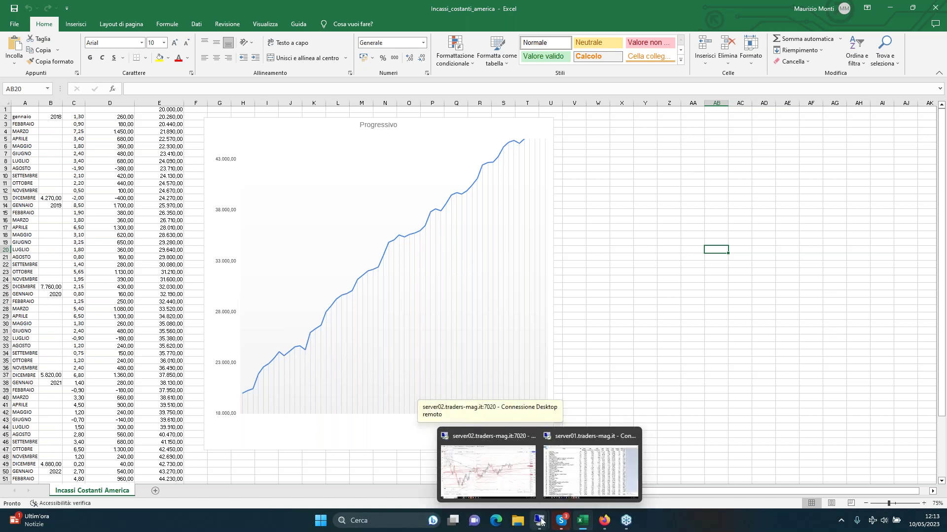
pyautogui.click(488, 471)
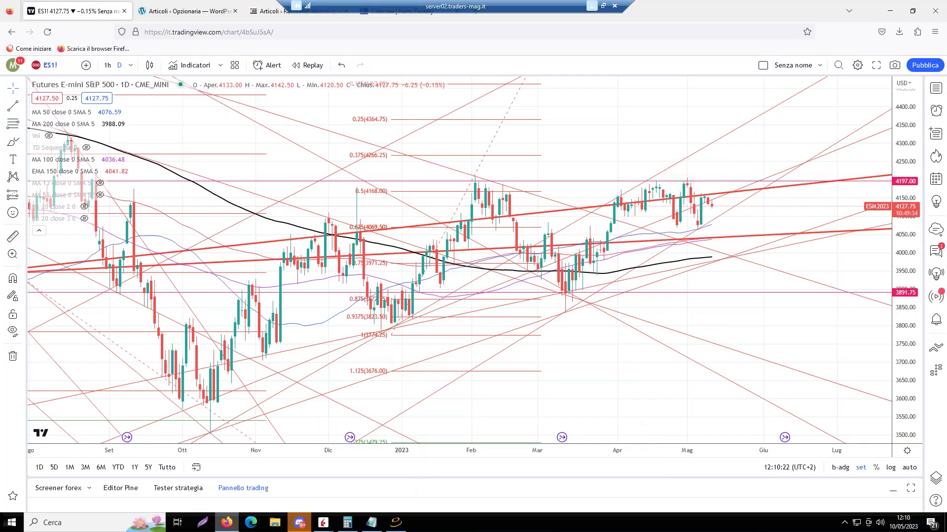
pyautogui.moveTo(323, 523)
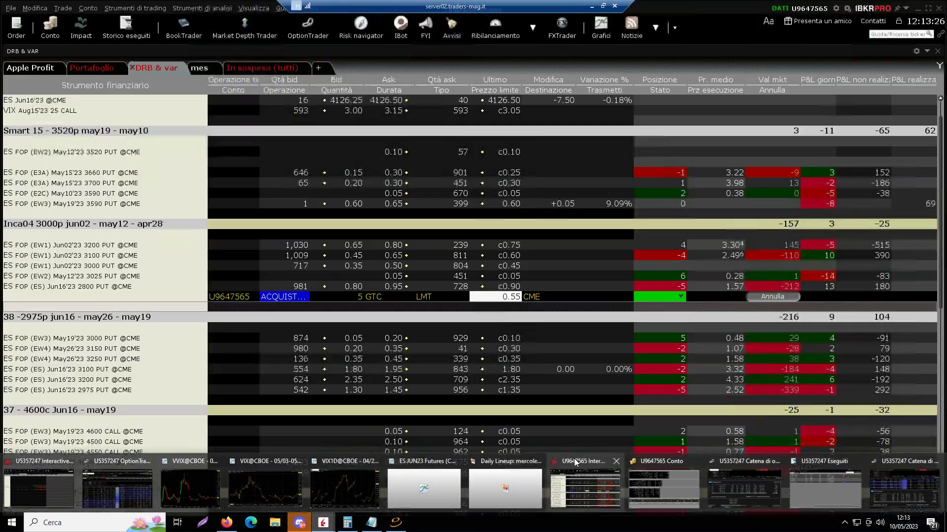
pyautogui.click(587, 488)
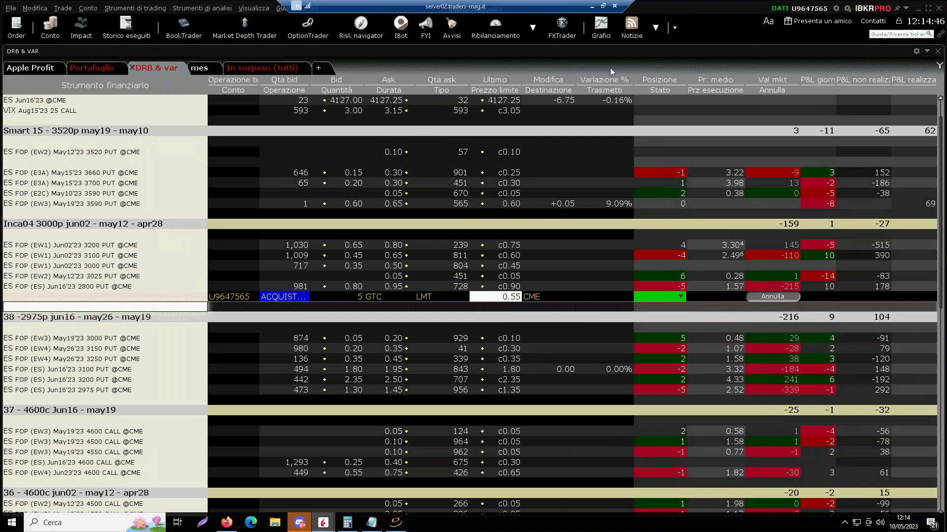
pyautogui.click(590, 6)
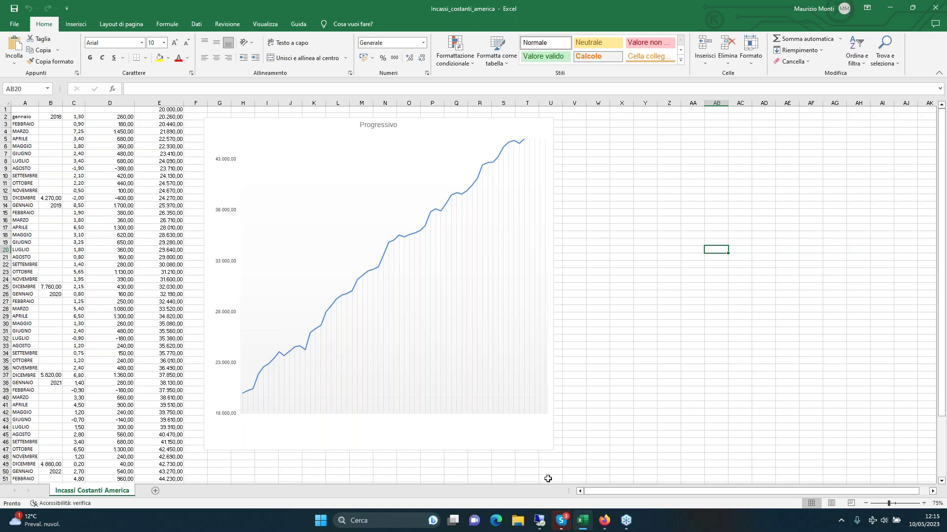
# Reopen the ES option chain on the server02 remote desktop and give its Strategy Builder more room below the chain
pyautogui.moveTo(537, 523)
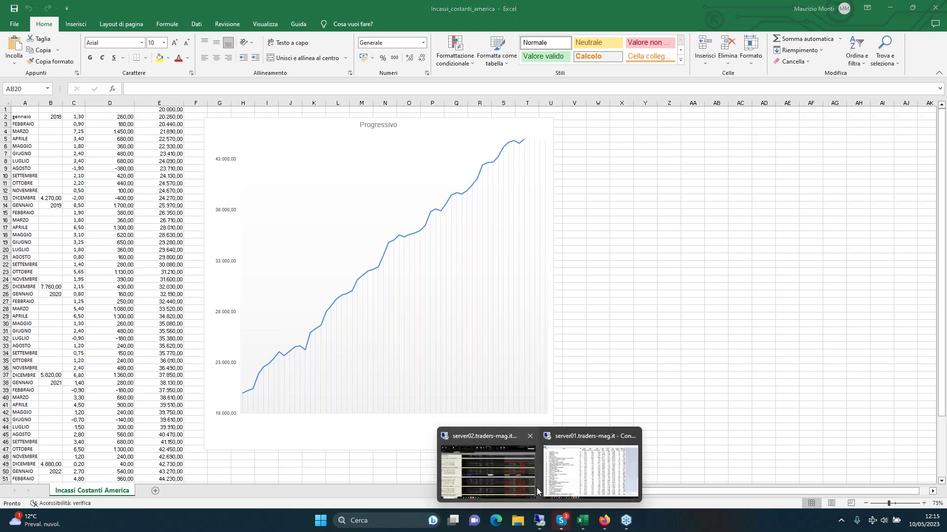
pyautogui.click(502, 434)
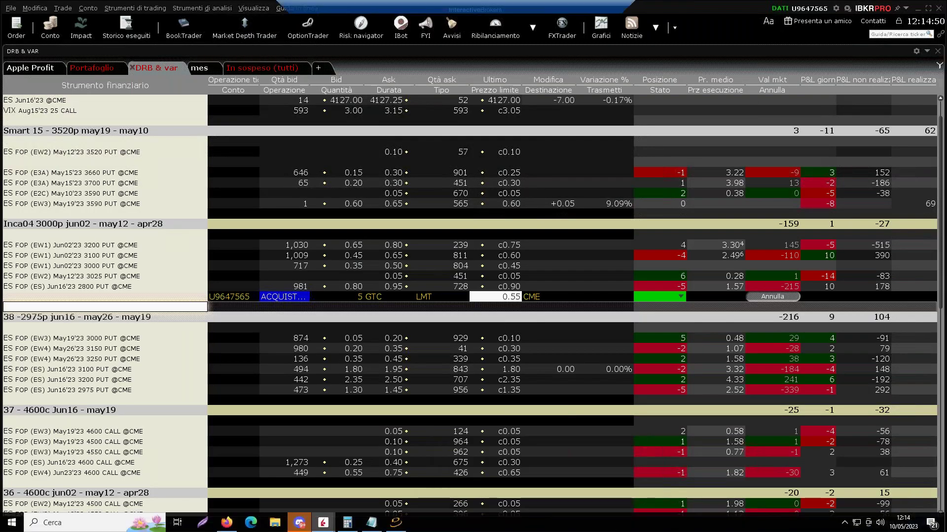
pyautogui.moveTo(325, 523)
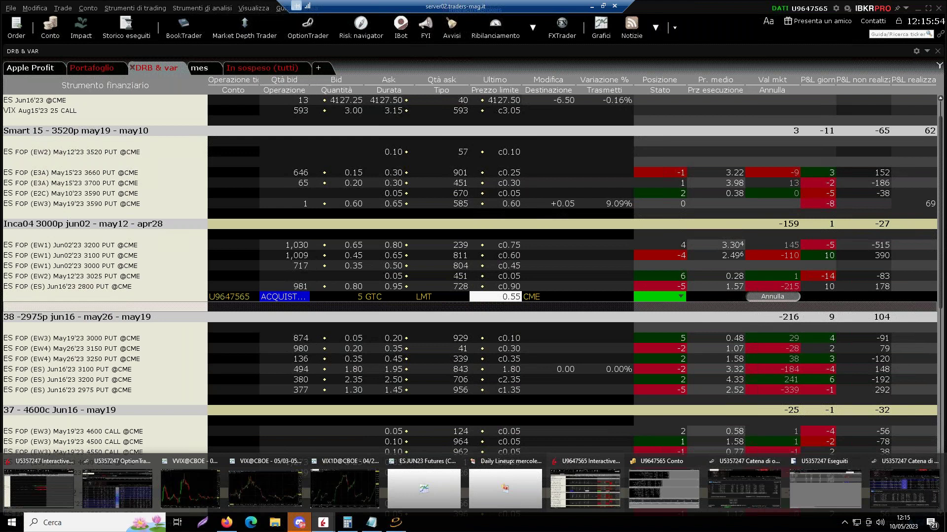
pyautogui.click(900, 464)
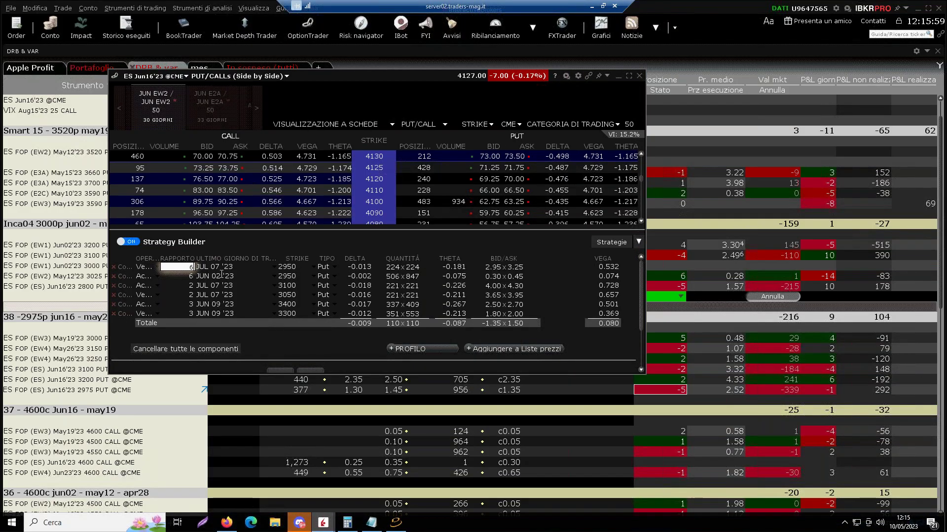
pyautogui.moveTo(396, 229); pyautogui.dragTo(395, 202)
# Bring up the Calculator and add 2,5 to its current result
pyautogui.moveTo(351, 526)
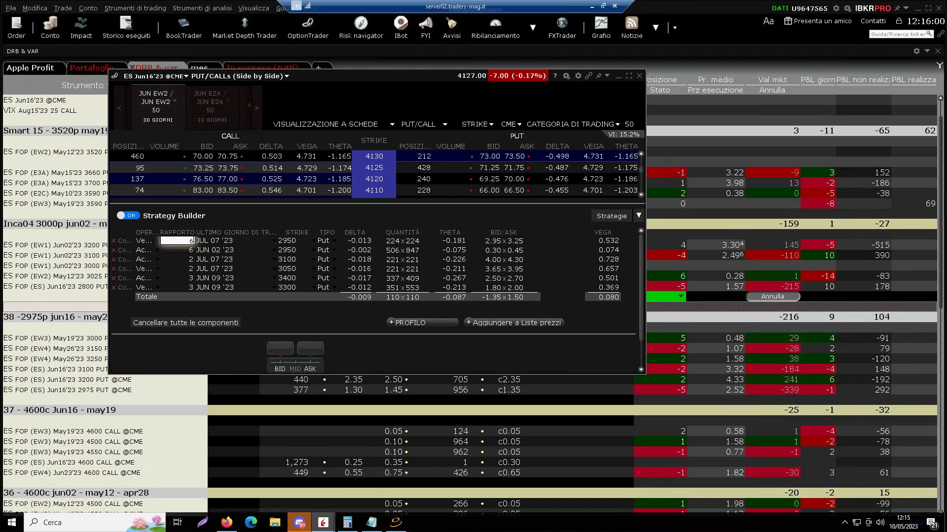
pyautogui.click(356, 527)
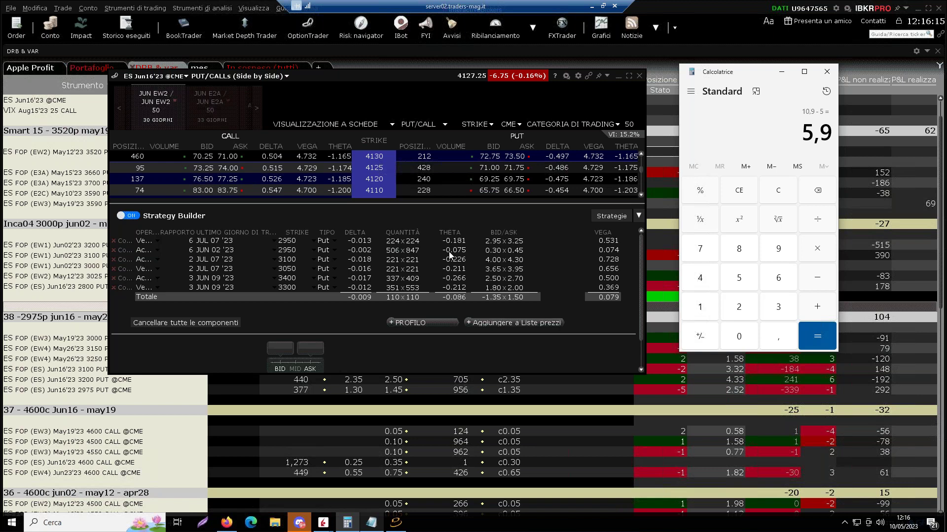
pyautogui.click(817, 306)
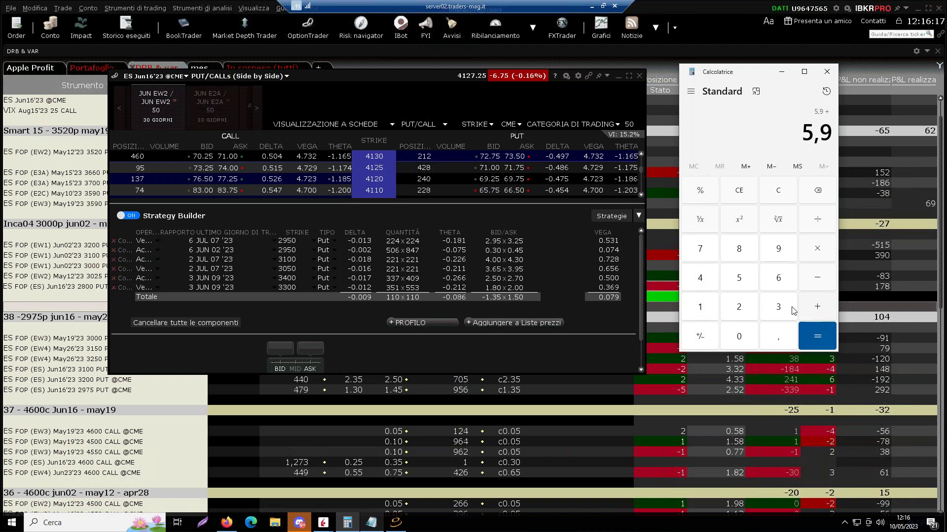
pyautogui.click(737, 308)
pyautogui.click(779, 337)
pyautogui.click(738, 278)
pyautogui.click(816, 336)
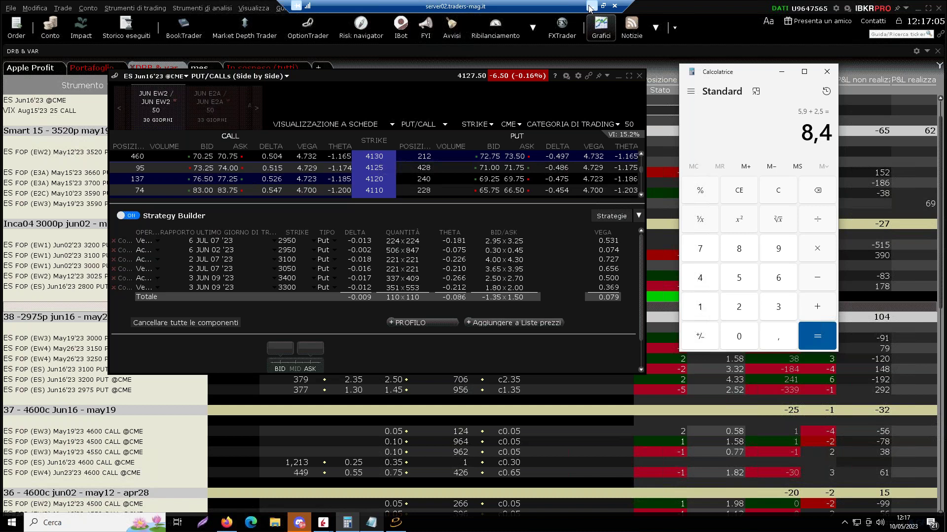
# Move the remote connection bar aside, minimize the session, and show the promotional image IMMAGINE PROMO ISDB2022_3.jpg
pyautogui.moveTo(557, 5); pyautogui.dragTo(535, 4)
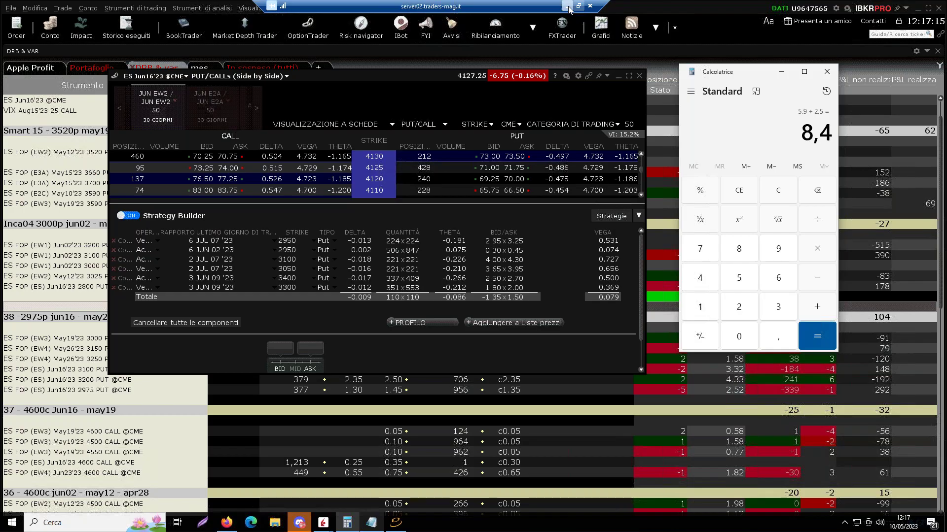
pyautogui.click(568, 7)
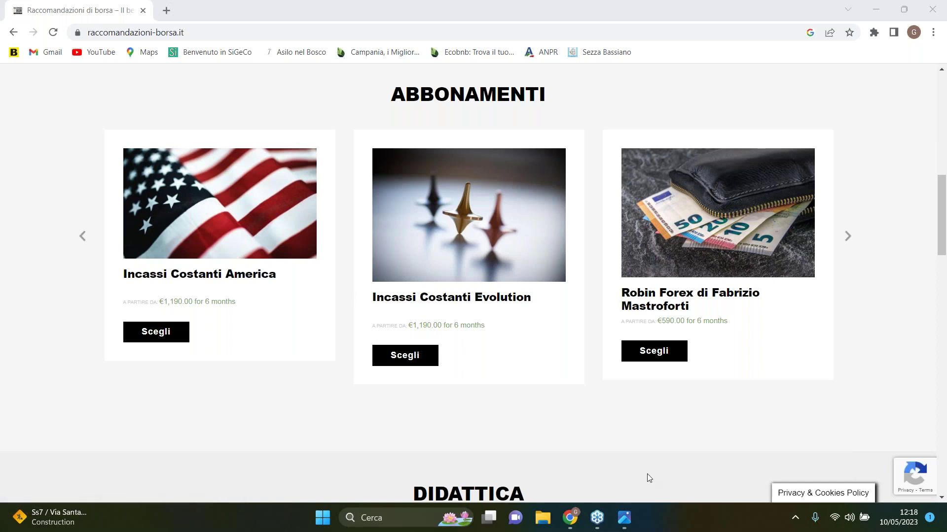
pyautogui.click(627, 518)
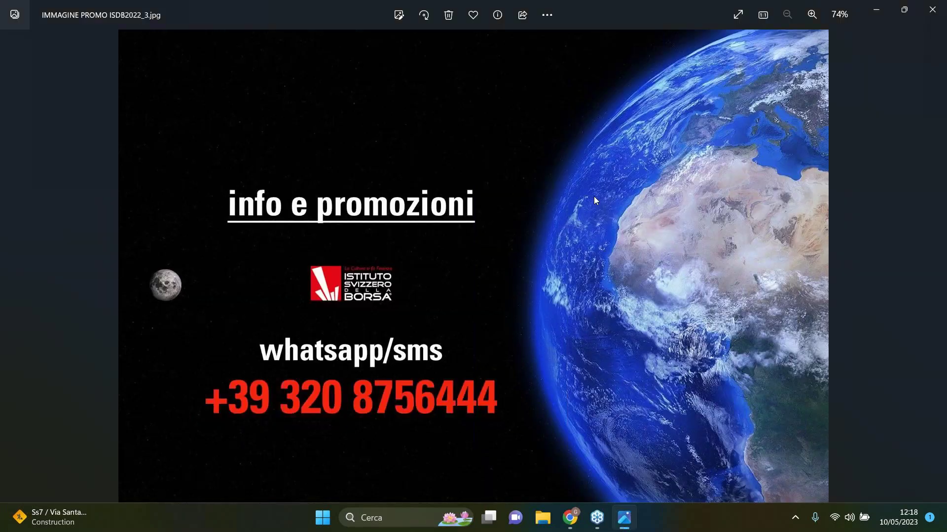
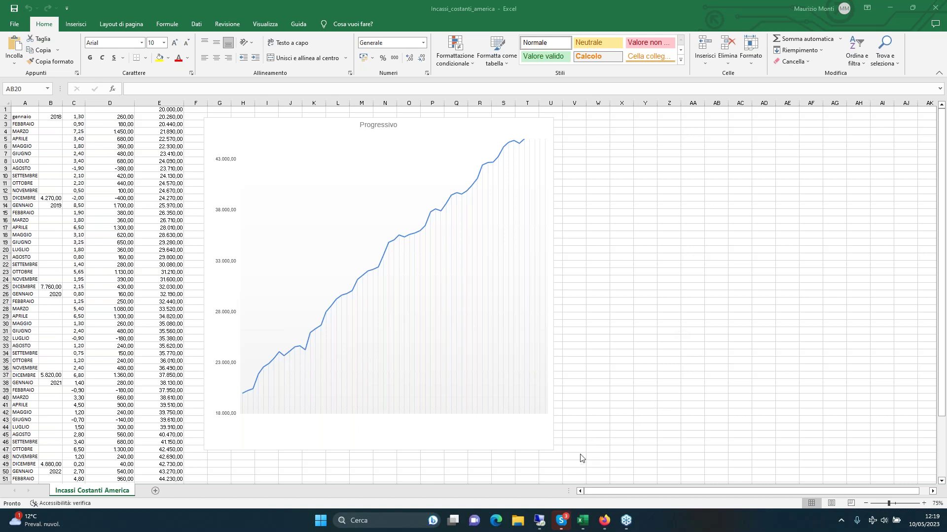
# Return to the server02 remote desktop, clear the Calculator, and compute 5,9 + 5
pyautogui.moveTo(538, 522)
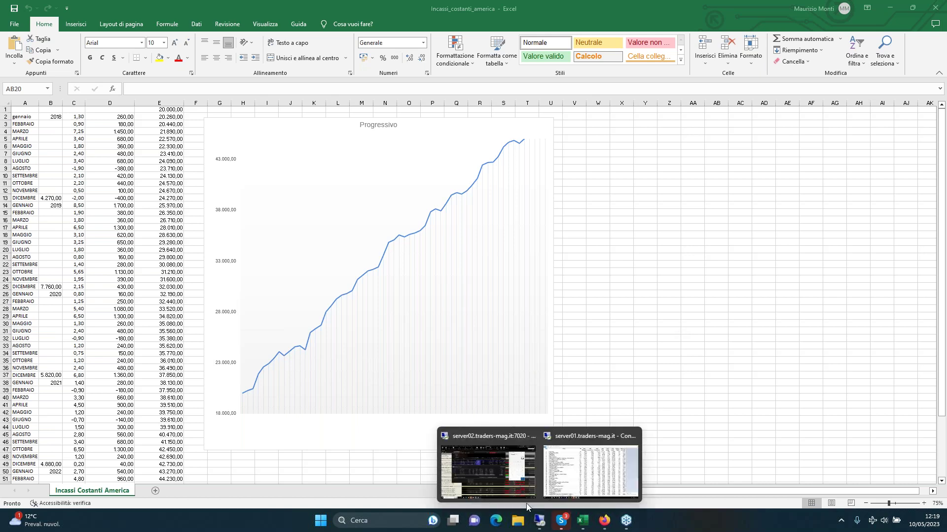
pyautogui.click(488, 439)
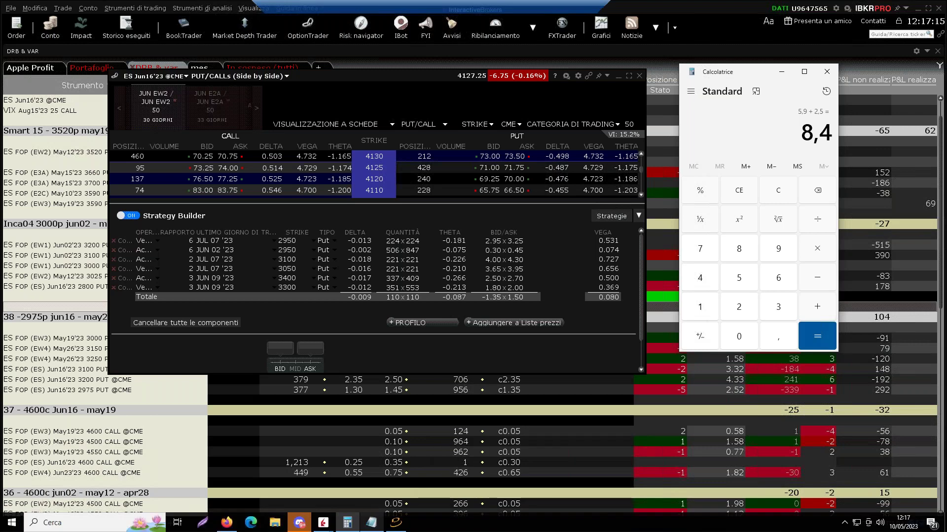
pyautogui.click(779, 192)
pyautogui.write('5,')
pyautogui.click(765, 323)
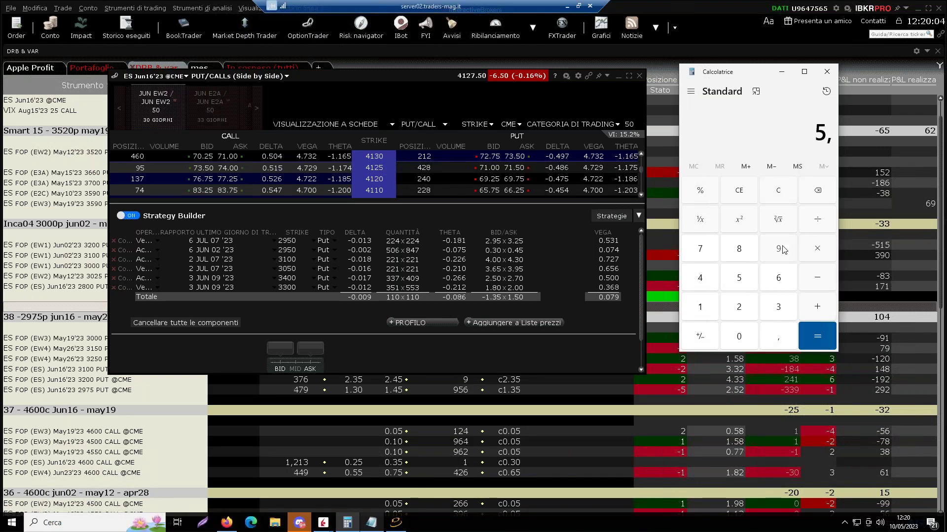
pyautogui.click(784, 250)
pyautogui.click(817, 311)
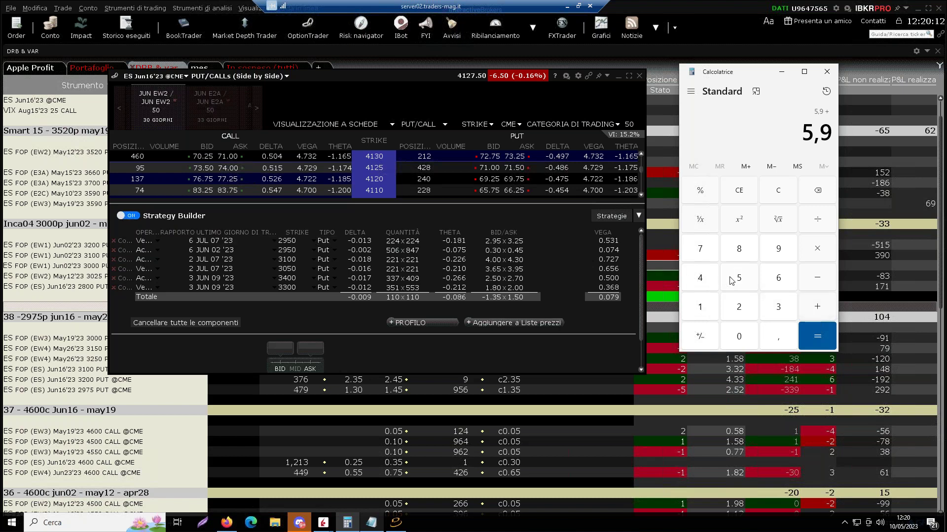
pyautogui.click(734, 279)
pyautogui.click(817, 336)
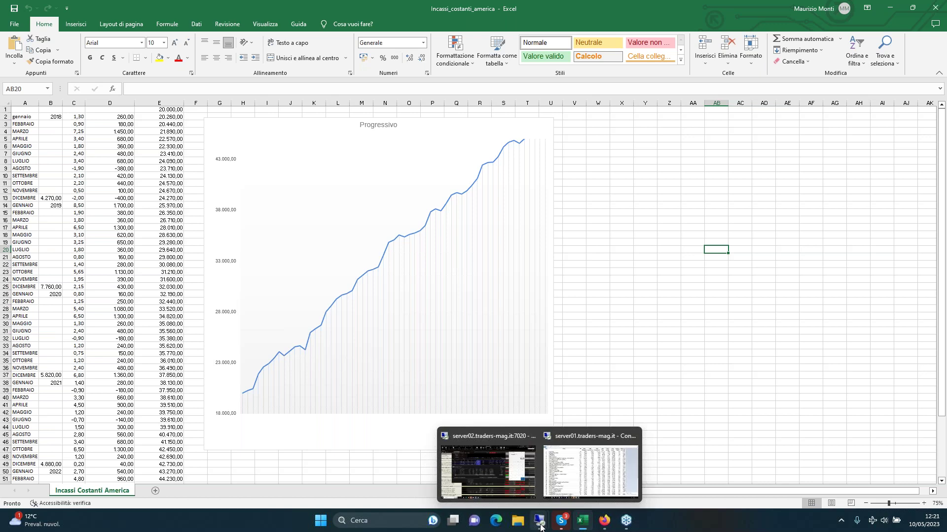
# Return to the server02 remote desktop and switch to the Raccomandazioni di borsa WordPress article list in Firefox
pyautogui.moveTo(540, 521)
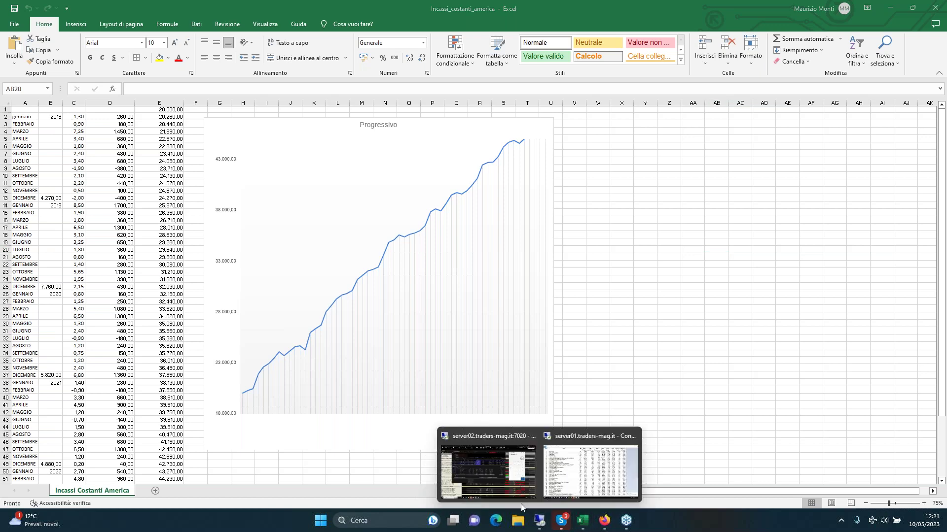
pyautogui.click(479, 441)
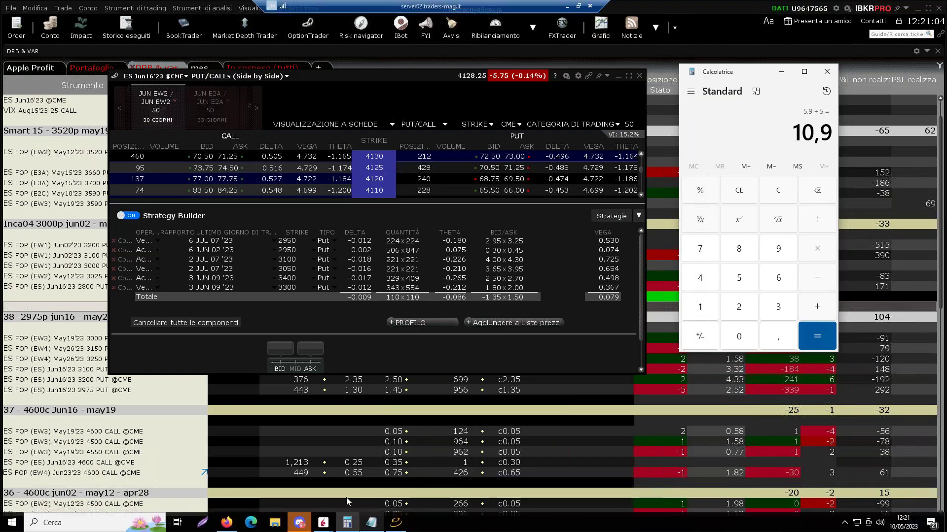
pyautogui.click(229, 522)
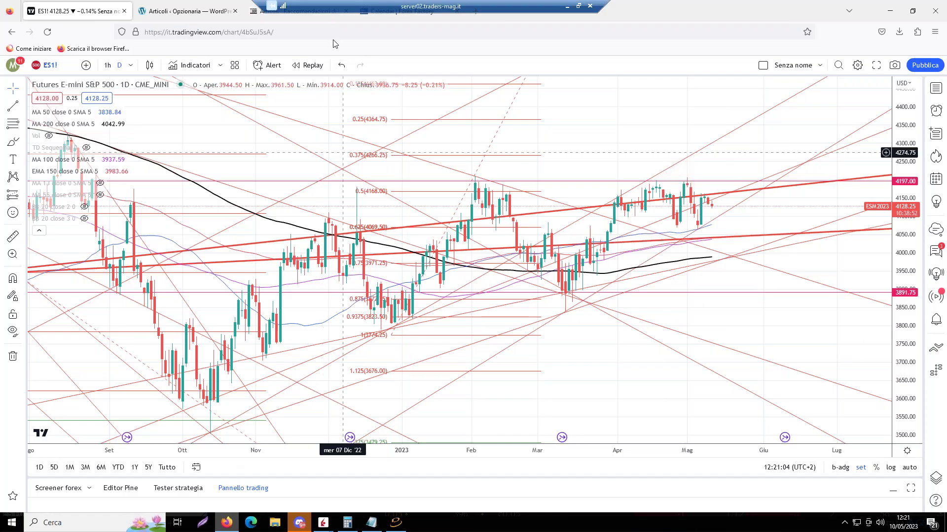
pyautogui.click(302, 10)
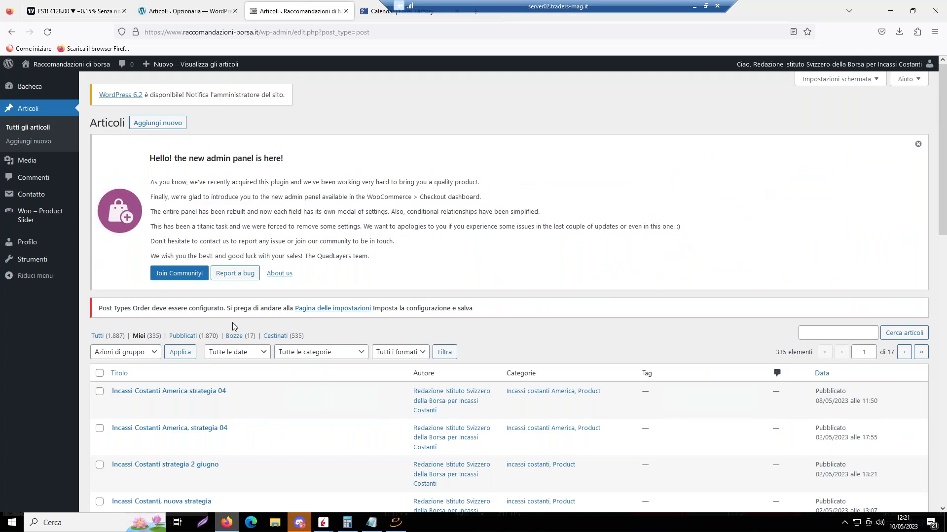
# Log back in to WordPress with the saved credentials and view the newest article, "Incassi Costanti America strategia 04"
pyautogui.scroll(-3, 222, 315)
pyautogui.moveTo(144, 249)
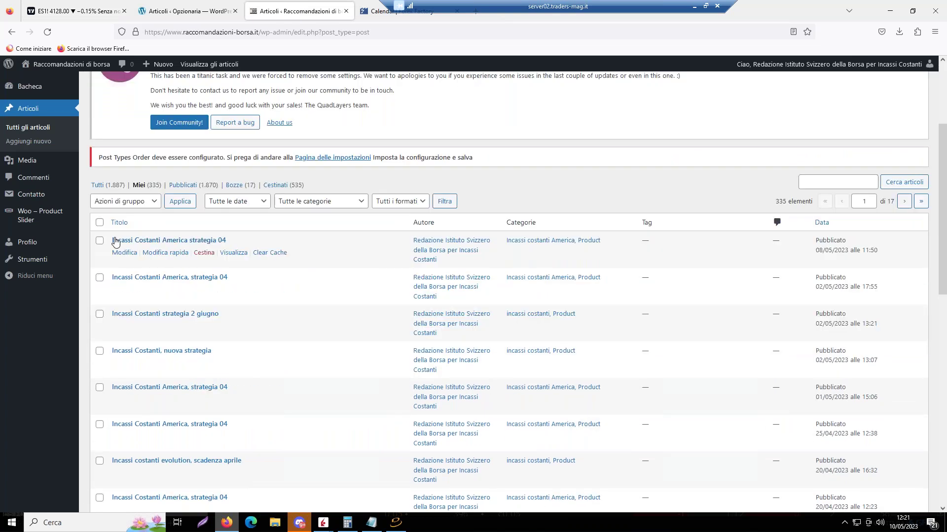
pyautogui.click(233, 253)
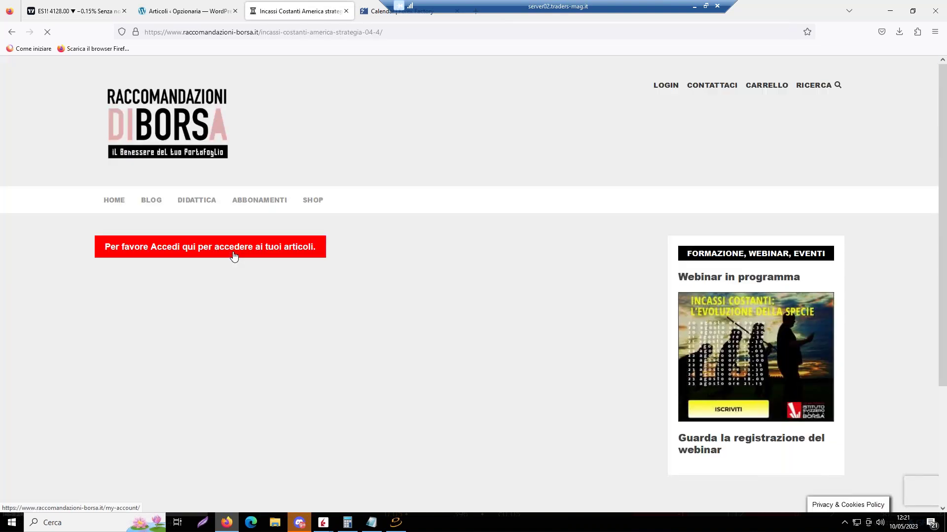
pyautogui.click(12, 31)
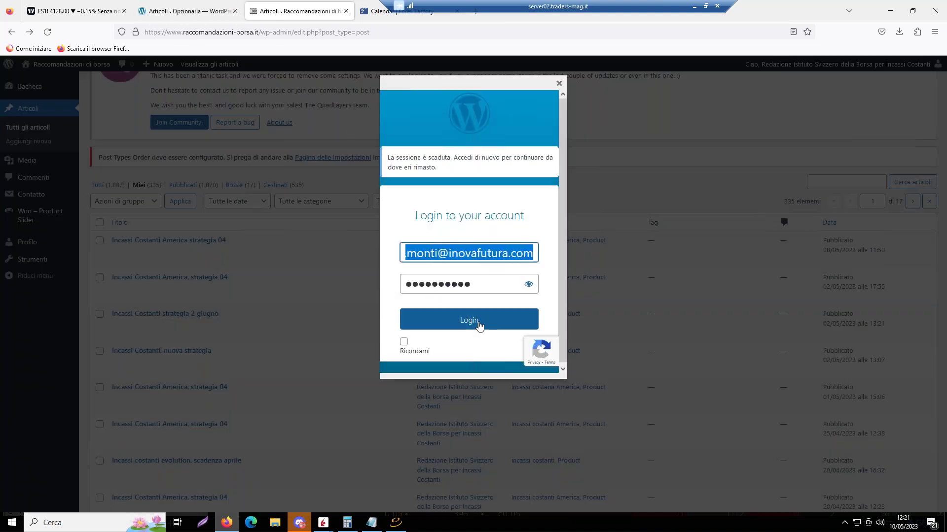
pyautogui.click(456, 316)
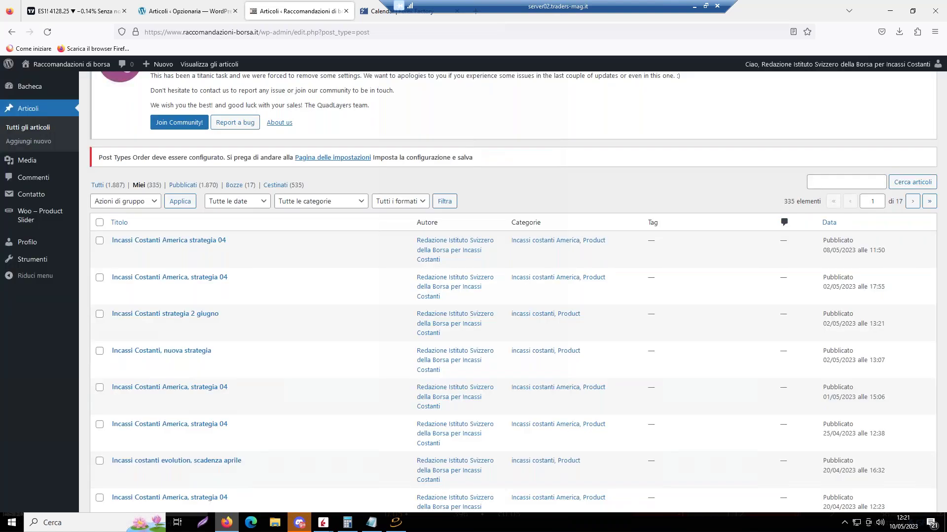
pyautogui.click(234, 253)
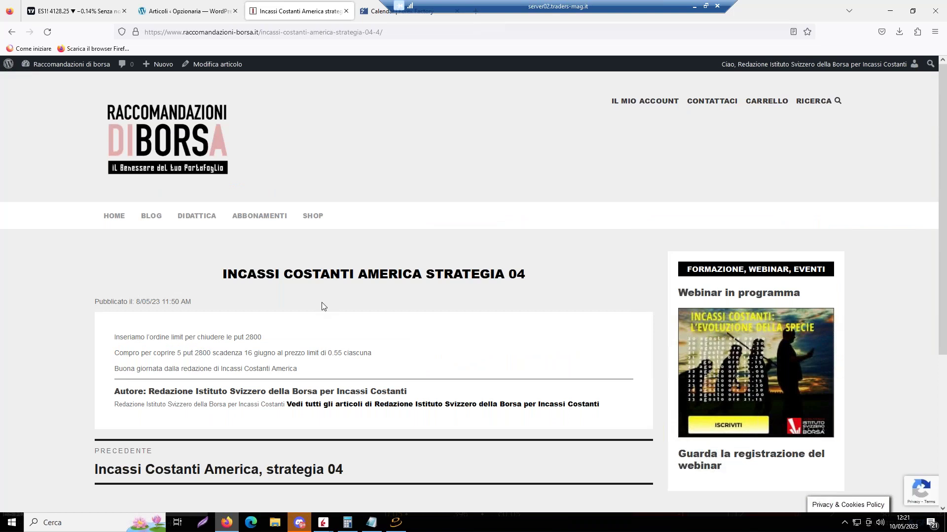
pyautogui.scroll(-1, 323, 307)
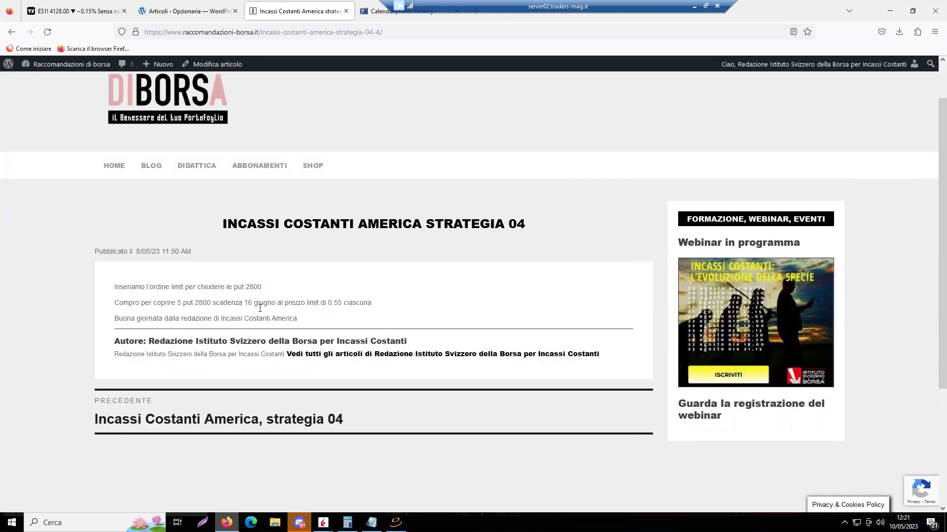
# Switch to the Trader Workstation DRB & VAR page, move the connection bar aside, and examine the Inca04 2800 put buy order
pyautogui.moveTo(324, 527)
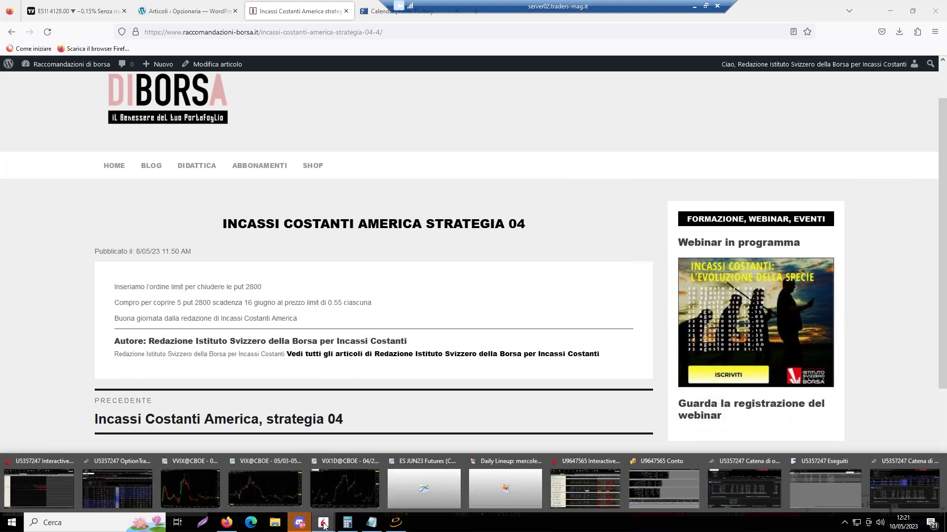
pyautogui.click(585, 460)
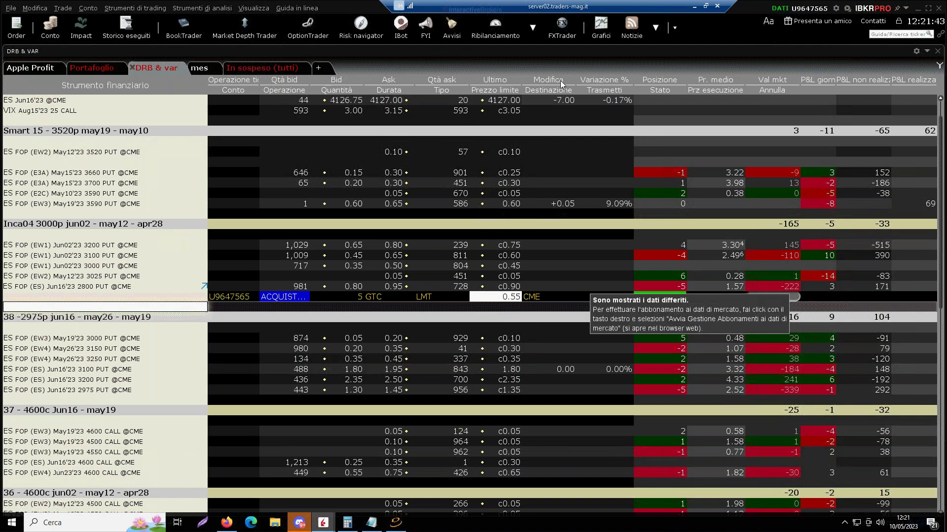
pyautogui.moveTo(462, 5); pyautogui.dragTo(394, 4)
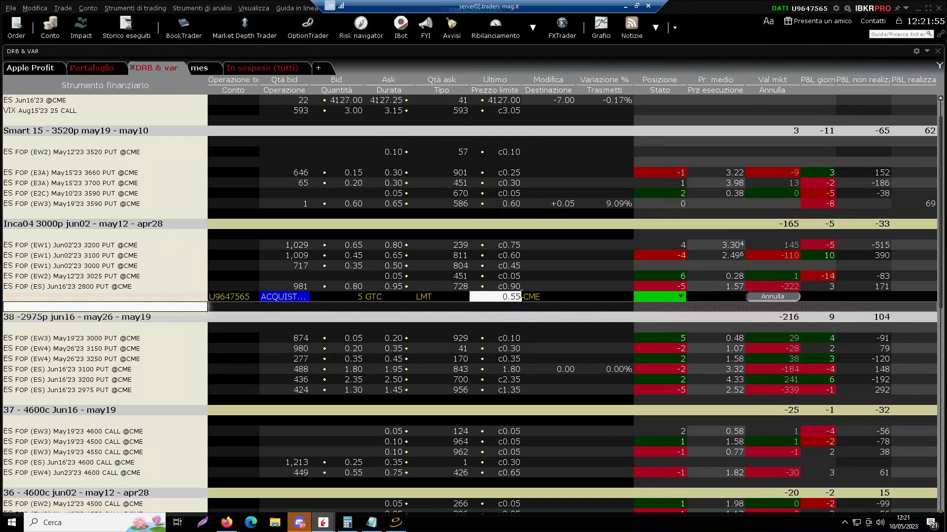
# Switch to Firefox on the server02 remote desktop and go back to the Raccomandazioni di borsa WordPress article list
pyautogui.click(622, 6)
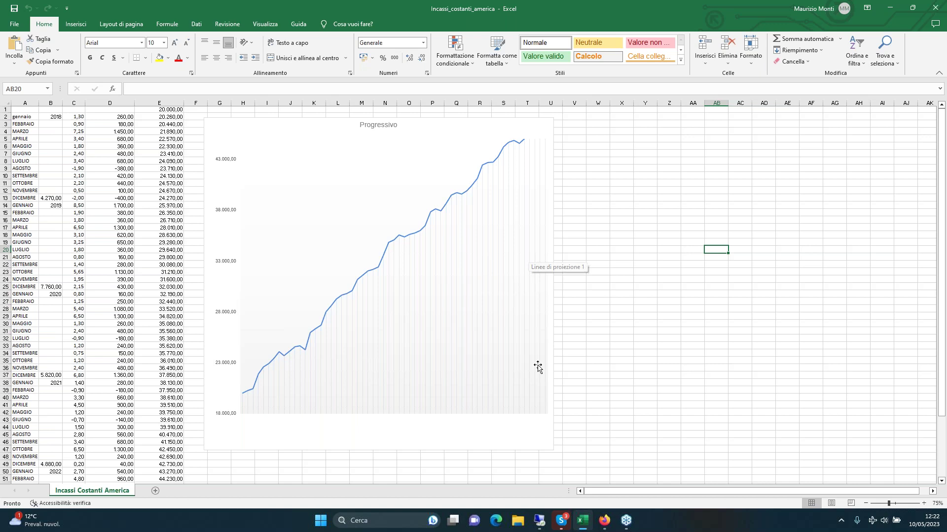
pyautogui.moveTo(539, 520)
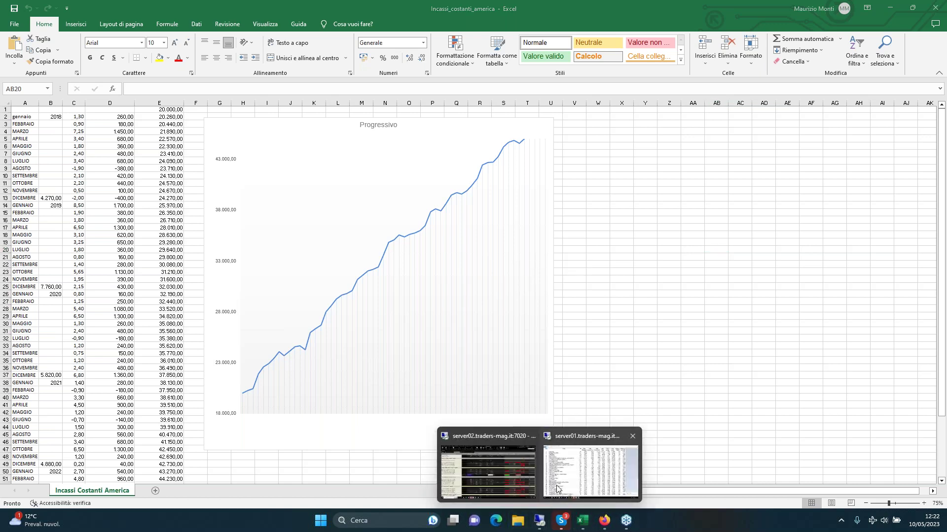
pyautogui.click(509, 484)
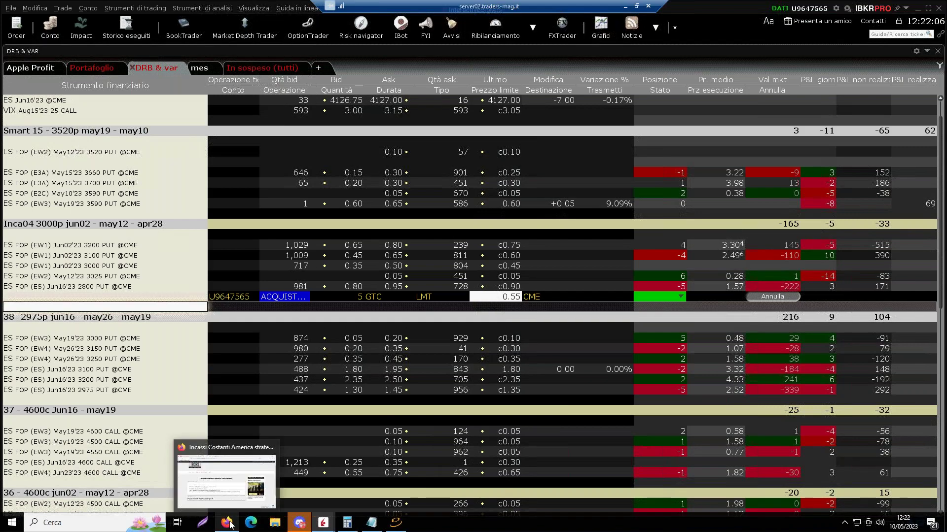
pyautogui.click(226, 523)
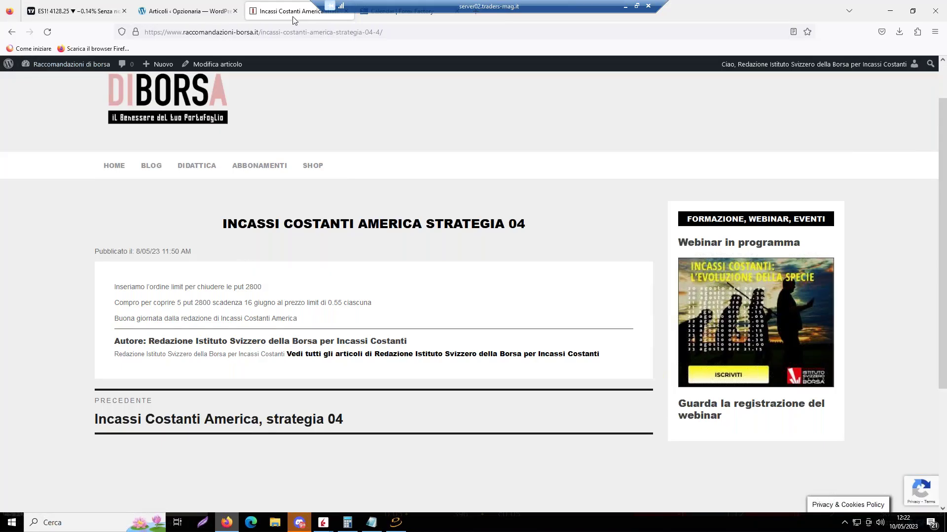
pyautogui.click(7, 33)
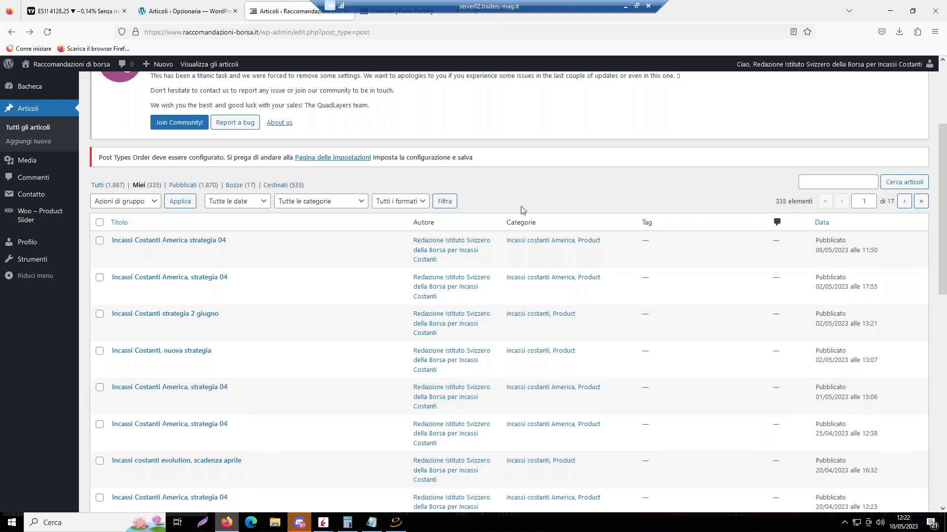
# View the "Incassi Costanti America, strategia 04" article published on 02/05/2023 at 17:55 and return to the article list
pyautogui.moveTo(232, 261)
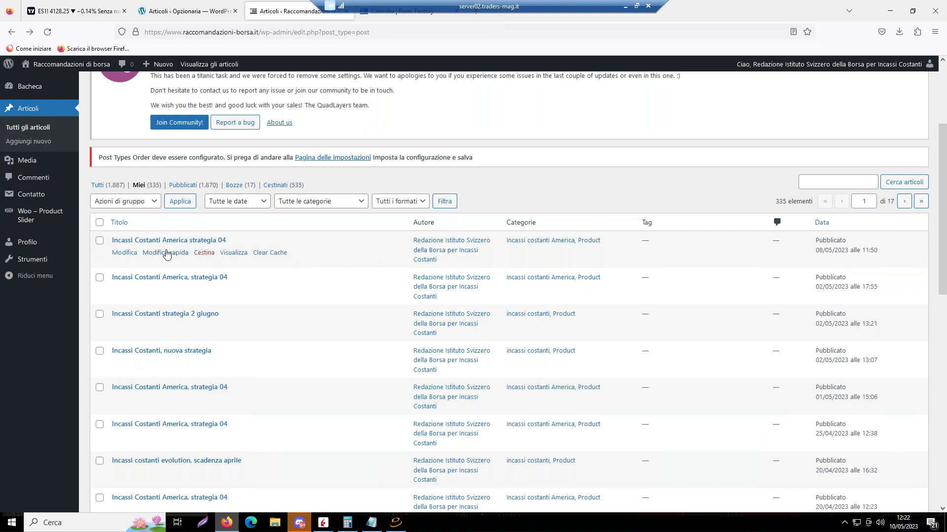
pyautogui.moveTo(236, 292)
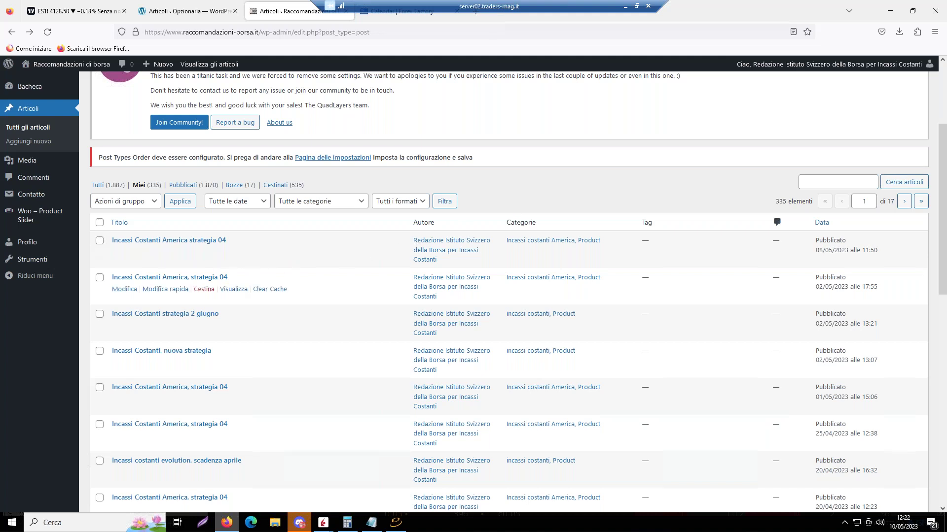
pyautogui.click(236, 292)
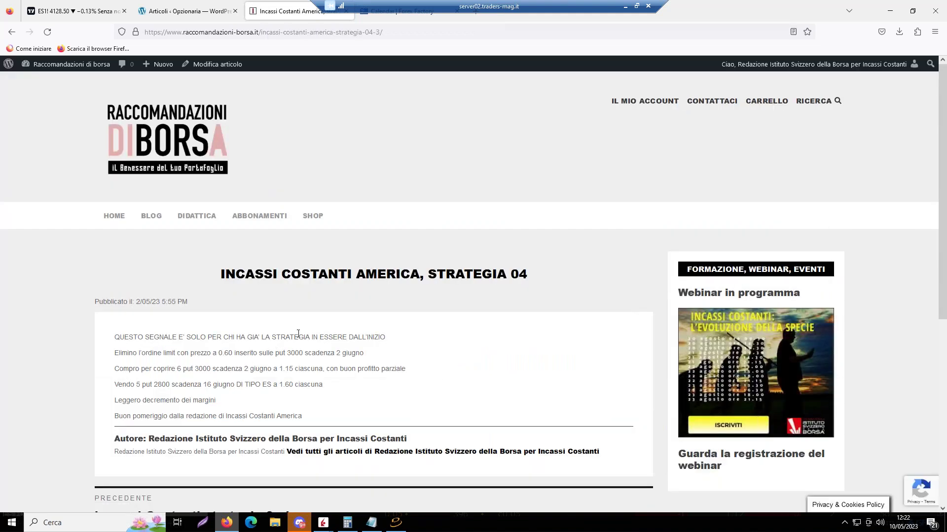
pyautogui.click(11, 32)
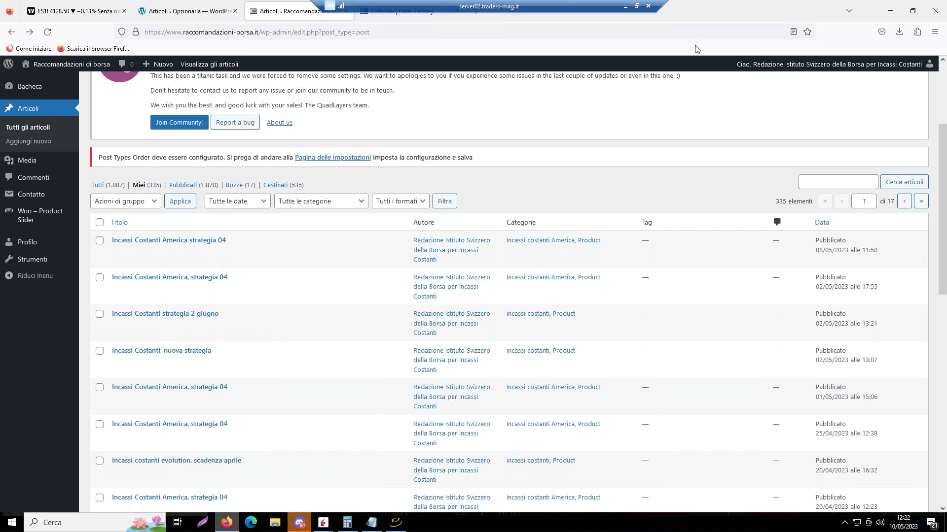
# Switch from the remote desktop to the Incassi_costanti_america Excel workbook and select cell V5 beside the Progressivo chart
pyautogui.click(624, 6)
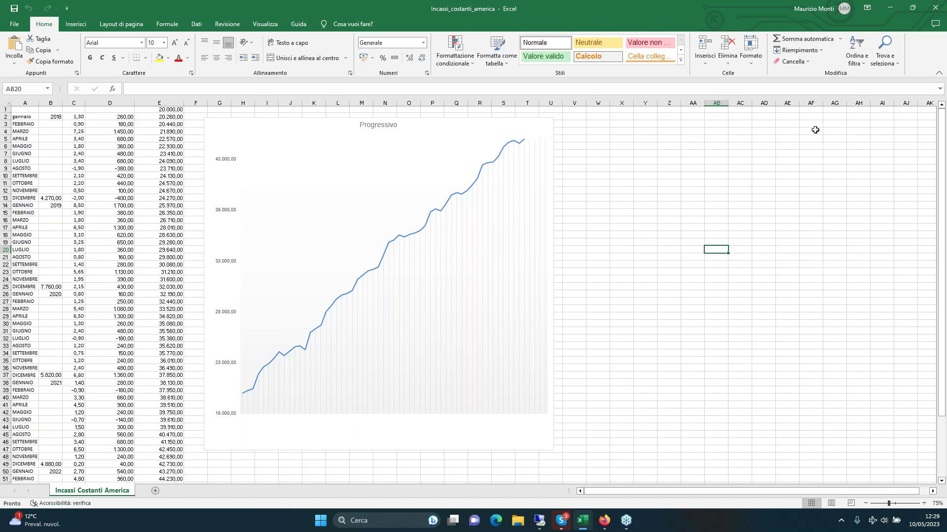
pyautogui.click(692, 144)
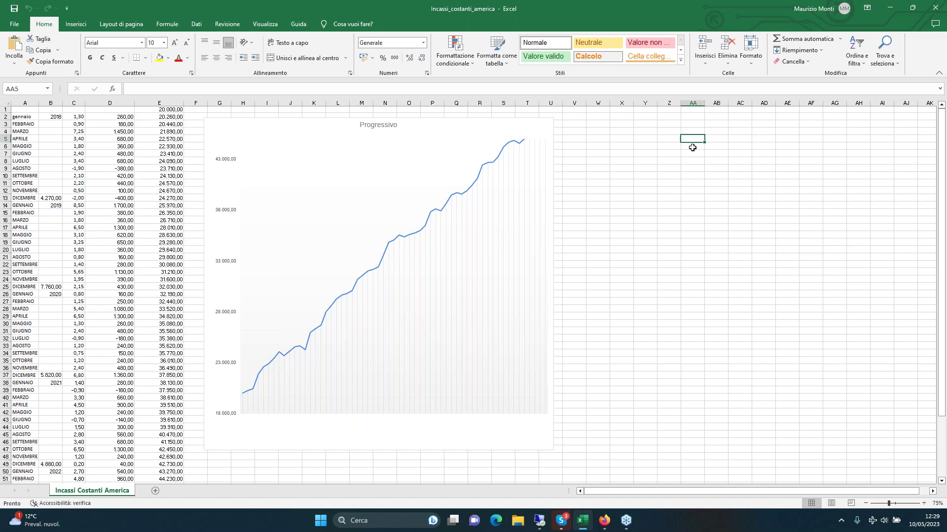
pyautogui.click(575, 141)
pyautogui.press('Down')
pyautogui.press('Down')
pyautogui.press('Down')
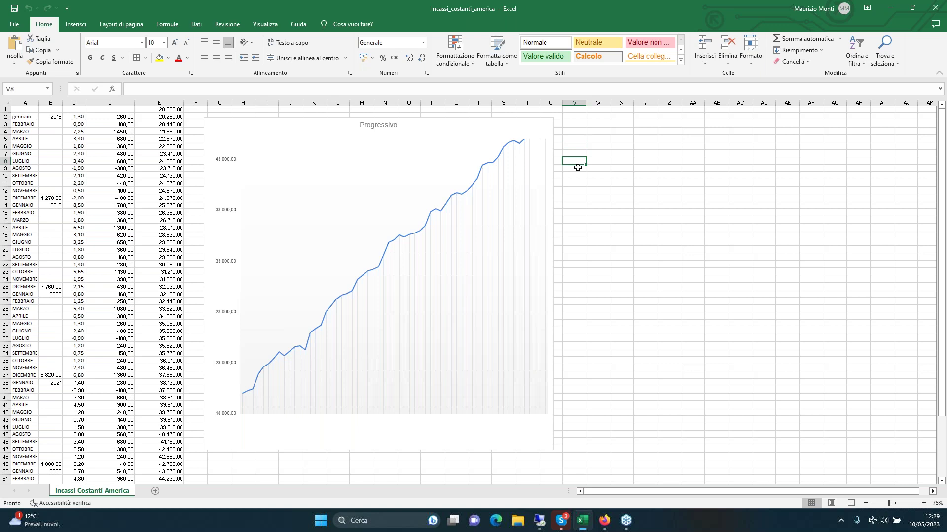
pyautogui.click(578, 139)
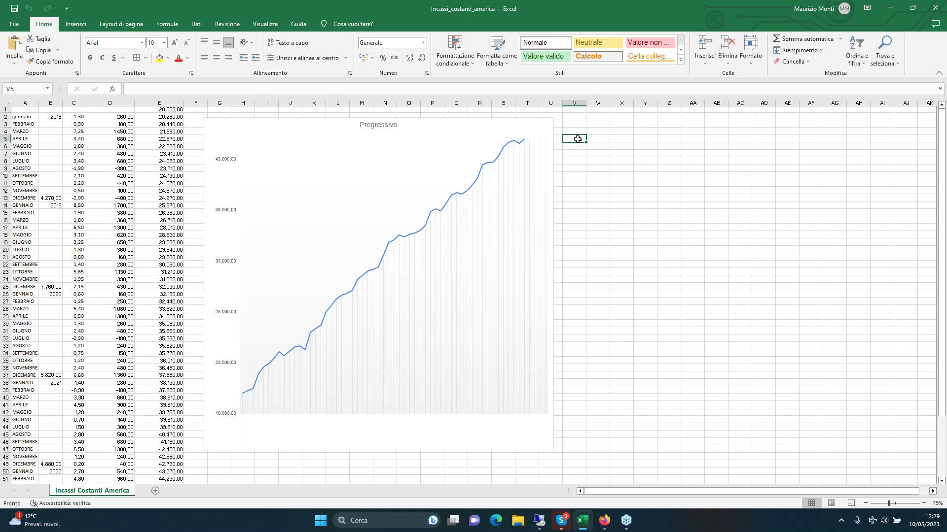